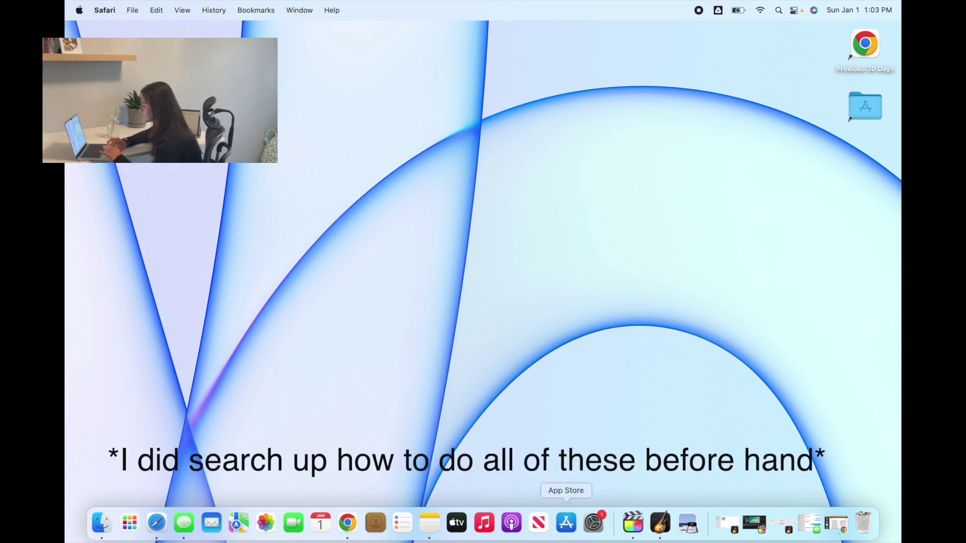
# Step: Open the Desktop & Screen Saver preferences and set the desktop picture to the dynamic Monterey Graphic
pyautogui.click(597, 529)
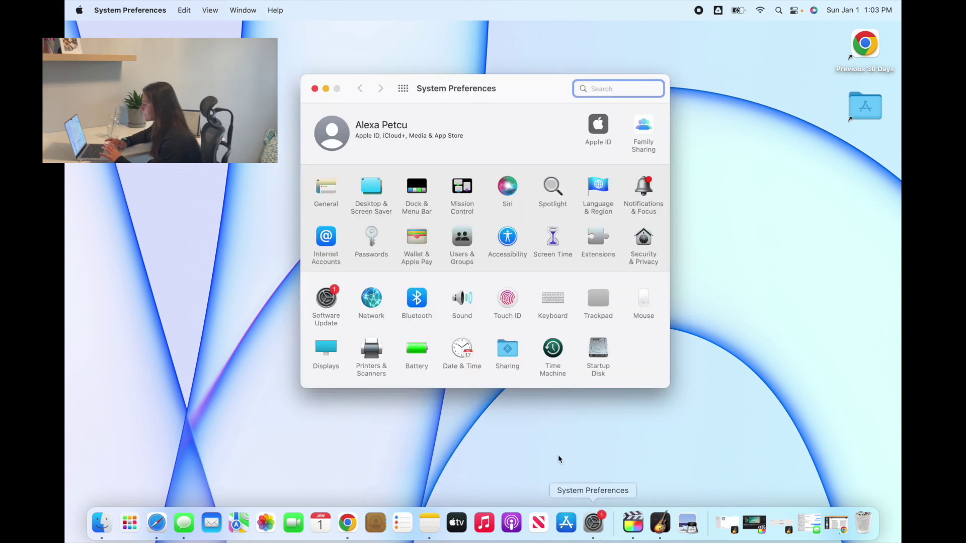
pyautogui.click(373, 205)
pyautogui.click(443, 236)
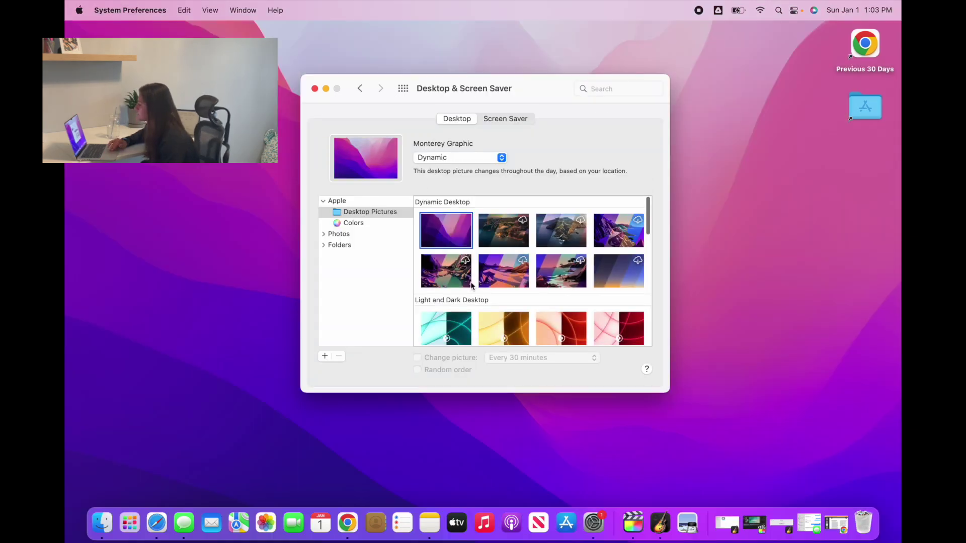
# Step: Try the green, yellow, orange and pink Hello pictures as the desktop background and look through the remaining desktop pictures
pyautogui.scroll(-5, 476, 307)
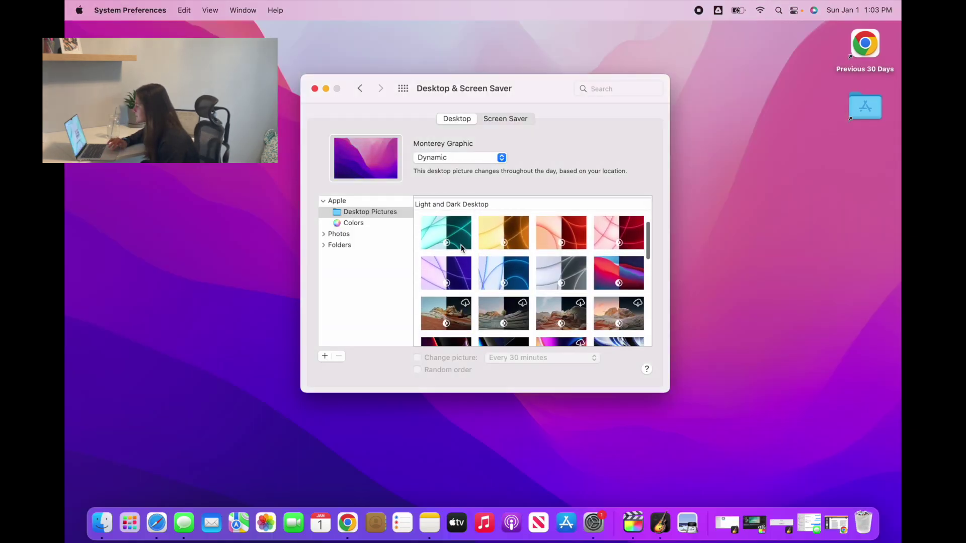
pyautogui.click(460, 247)
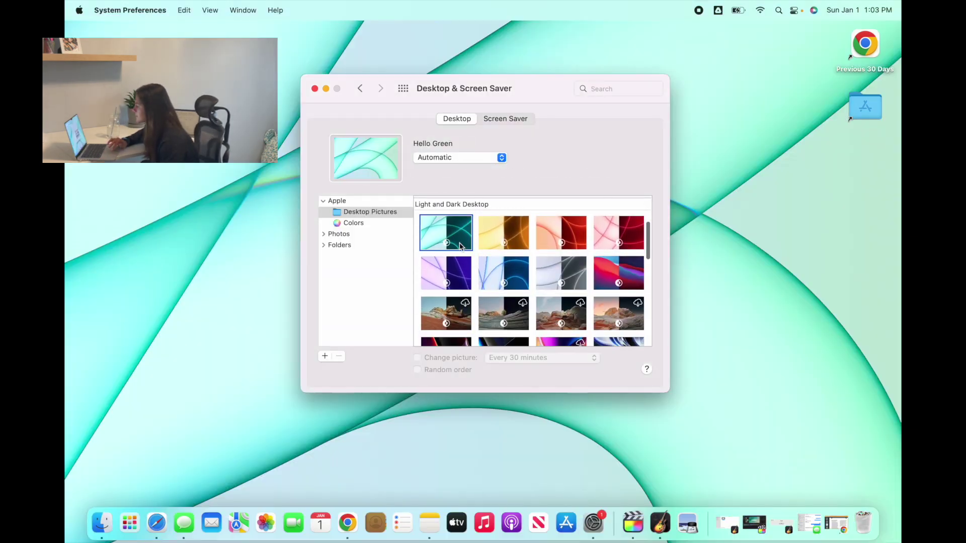
pyautogui.click(500, 235)
pyautogui.click(553, 234)
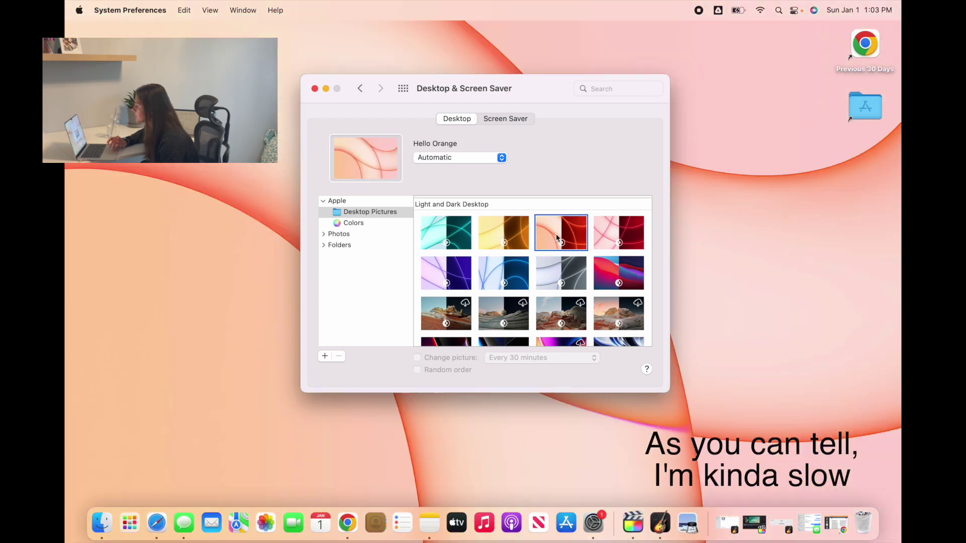
pyautogui.click(622, 243)
pyautogui.scroll(-8, 553, 292)
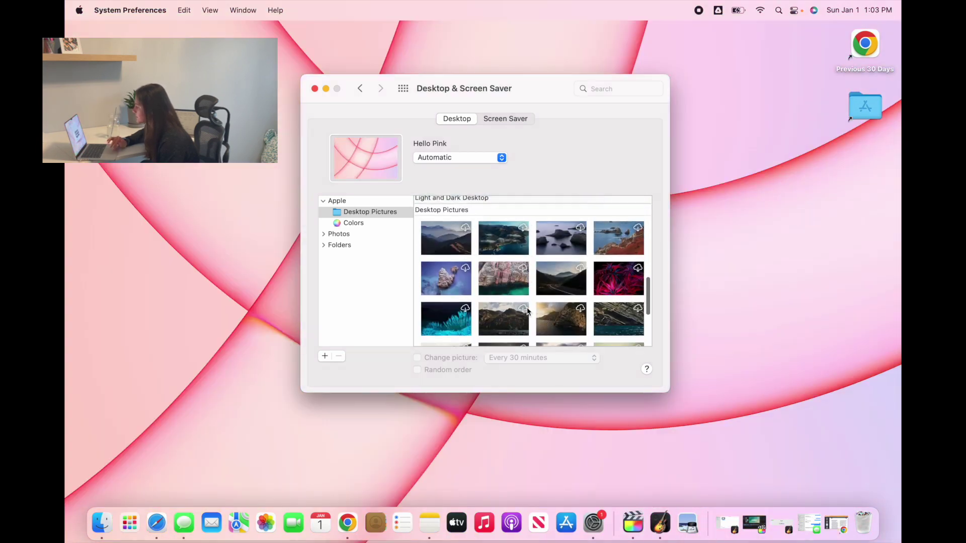
pyautogui.scroll(5, 523, 272)
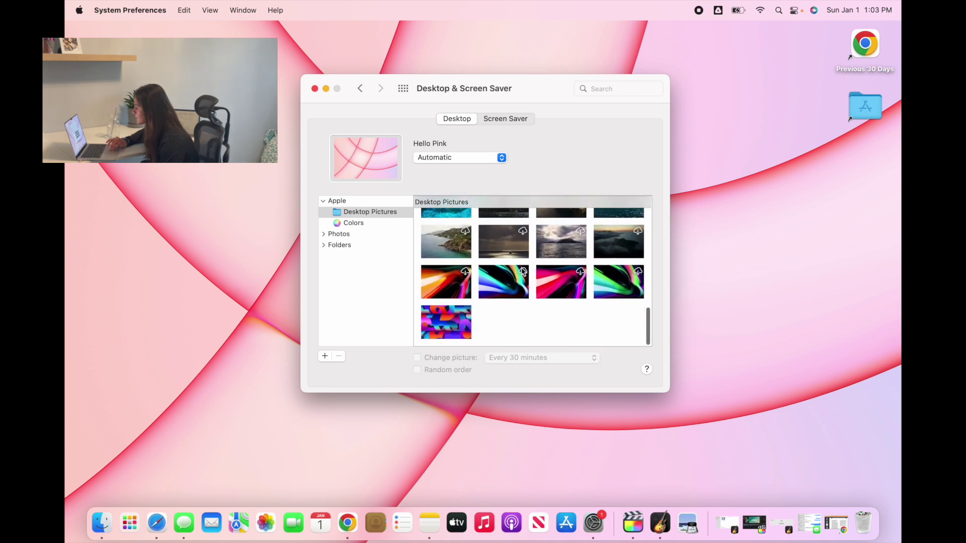
# Step: Check the Colors, Photos and Folders picture sources, and set Monterey Graphic as the desktop picture again
pyautogui.click(358, 224)
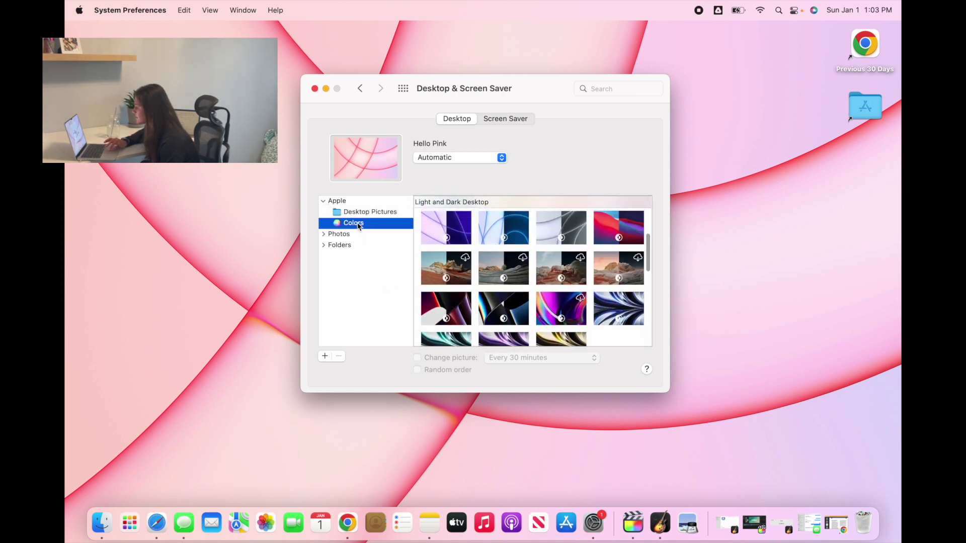
pyautogui.click(358, 239)
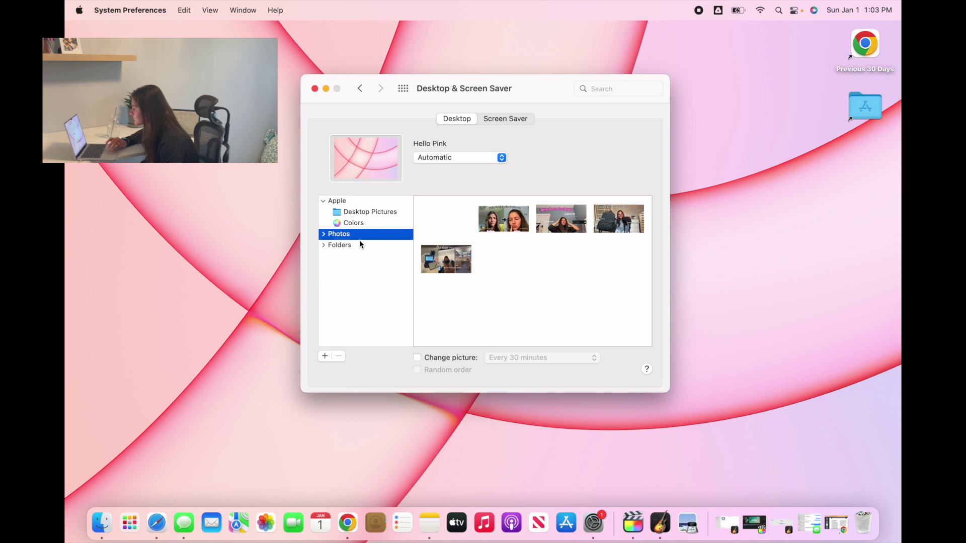
pyautogui.click(359, 244)
pyautogui.click(359, 217)
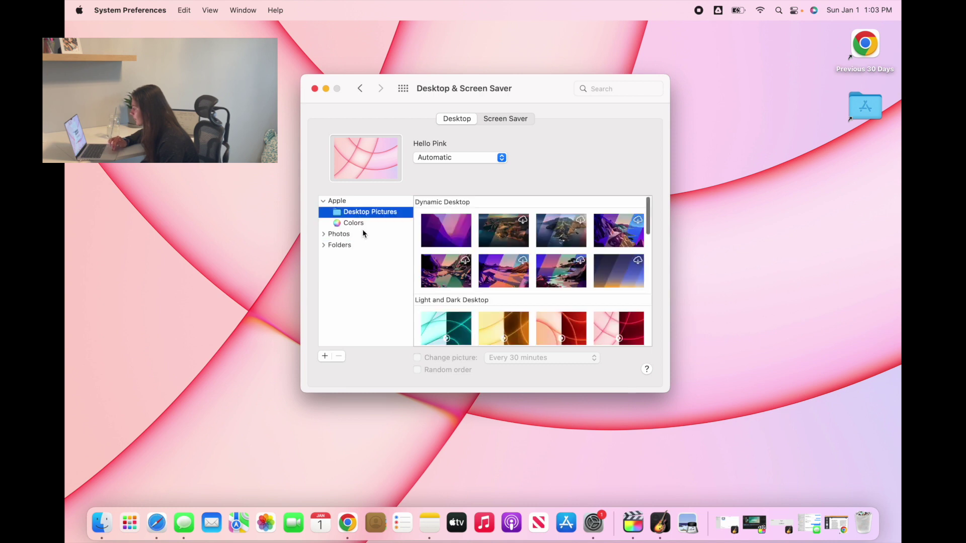
pyautogui.click(442, 224)
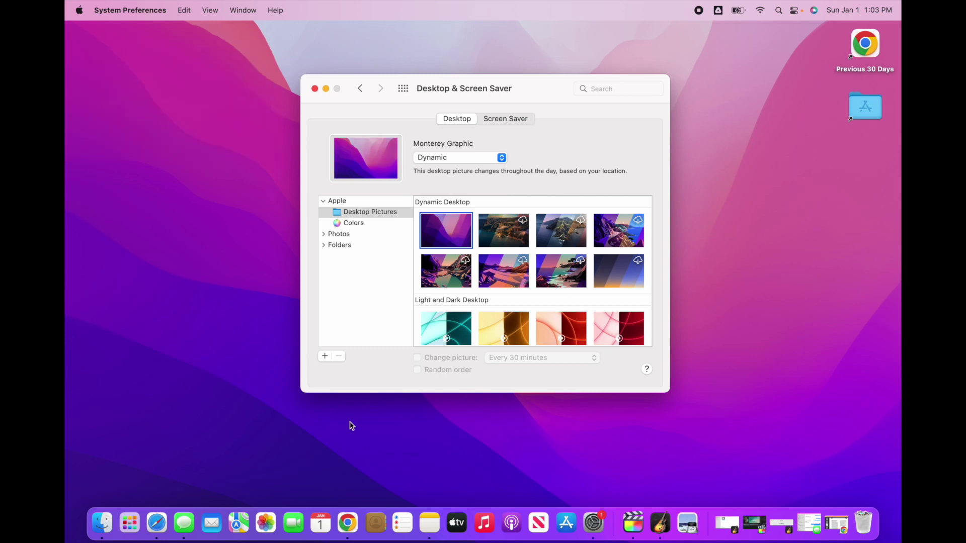
pyautogui.scroll(-10, 487, 254)
pyautogui.scroll(-3, 488, 252)
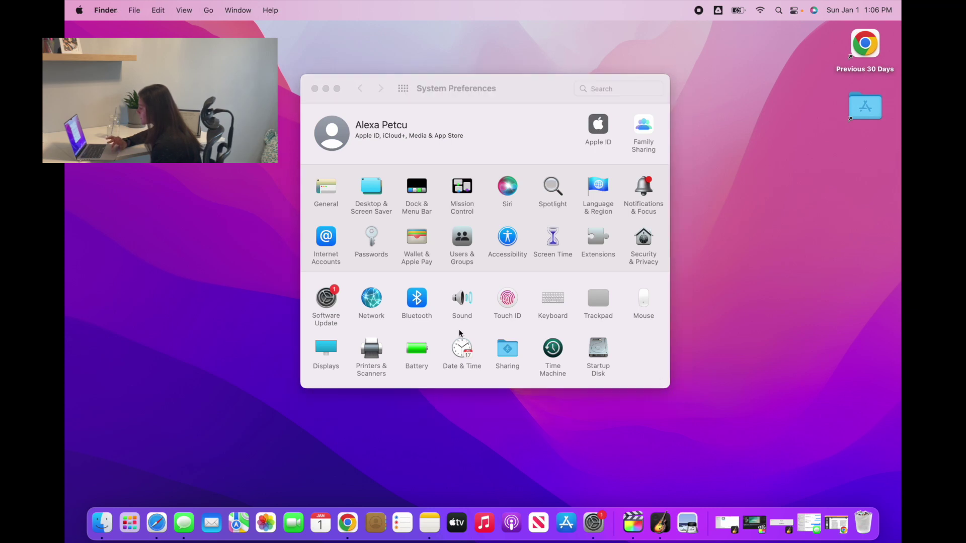
# Step: In the Dock & Menu Bar preferences, reduce the Dock size to below the middle and turn on magnification at about medium strength
pyautogui.click(594, 524)
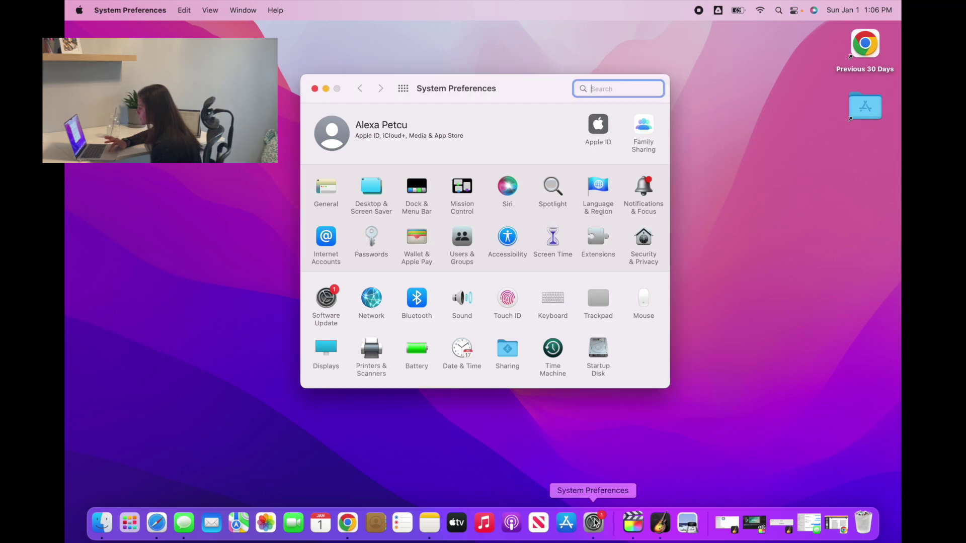
pyautogui.click(415, 205)
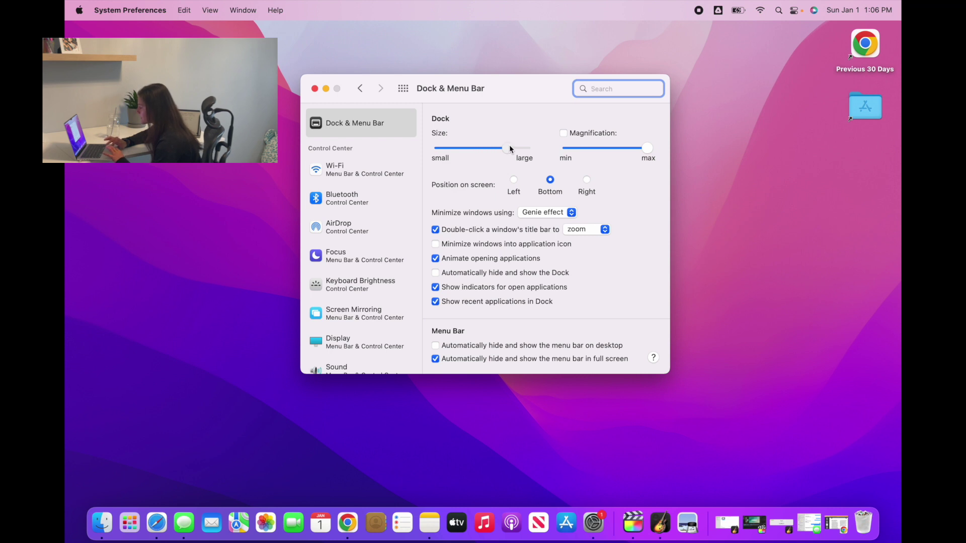
pyautogui.moveTo(512, 146); pyautogui.dragTo(477, 157)
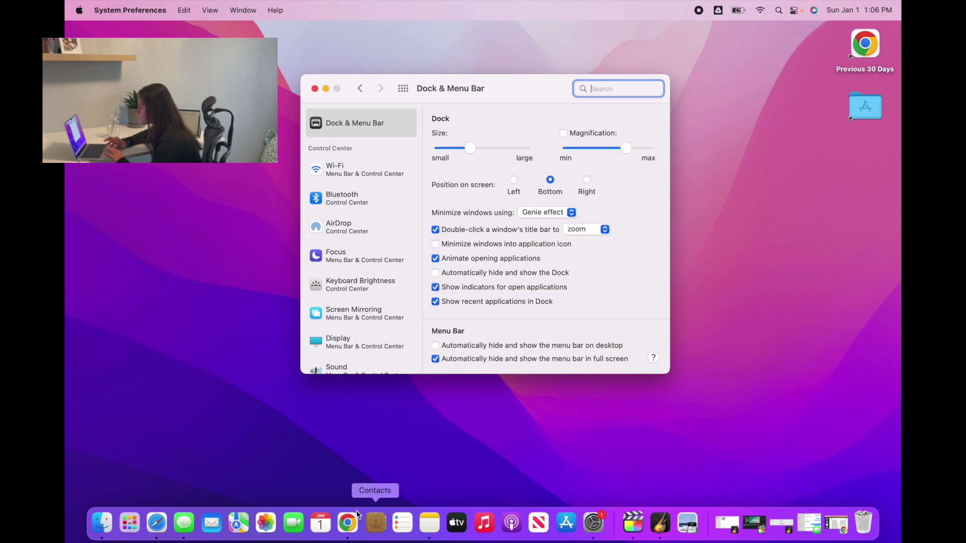
pyautogui.click(563, 133)
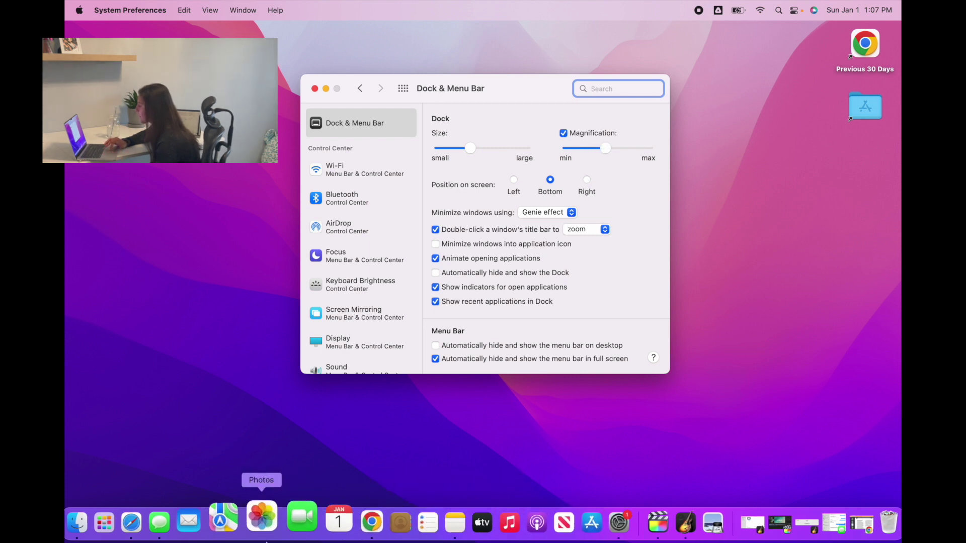
# Step: Try the Left, Bottom and Right screen positions for the Dock, ending on Bottom
pyautogui.click(514, 180)
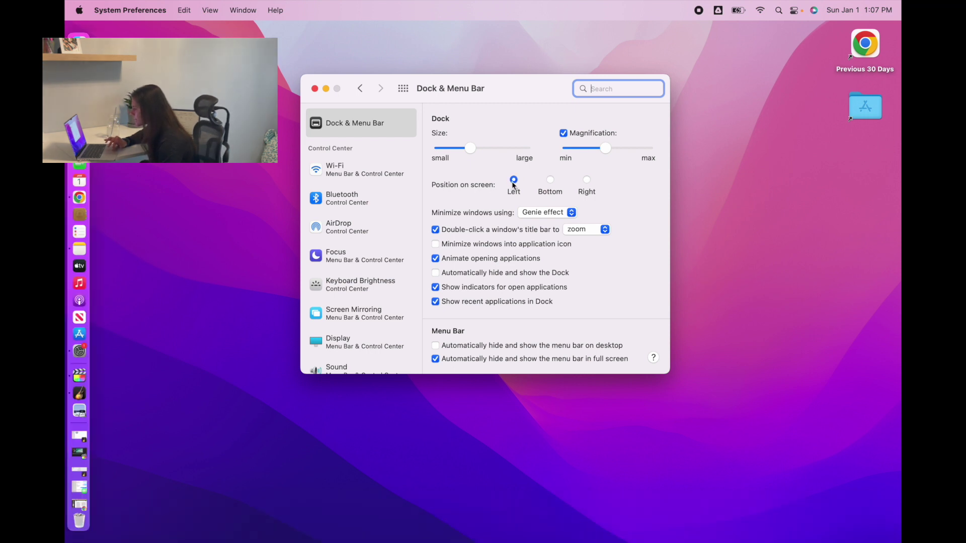
pyautogui.click(550, 180)
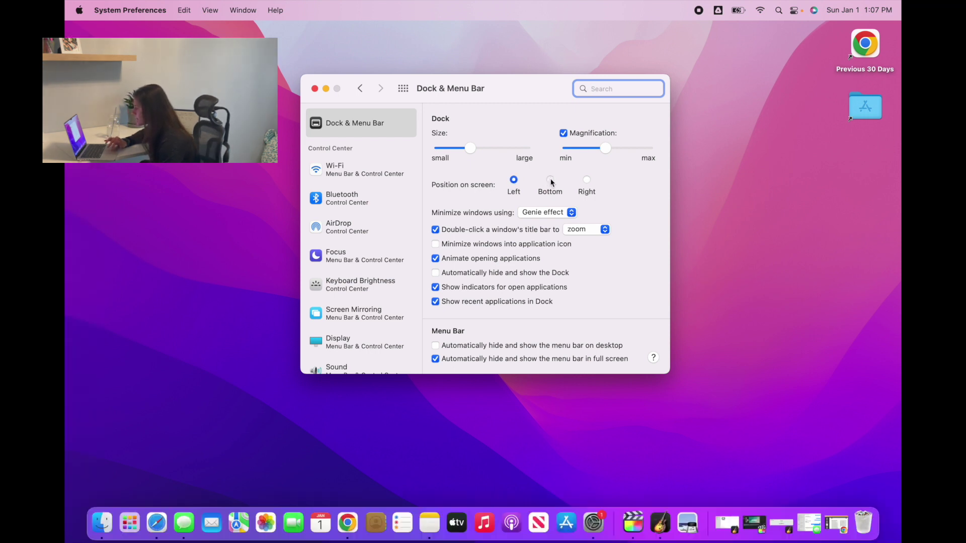
pyautogui.click(586, 180)
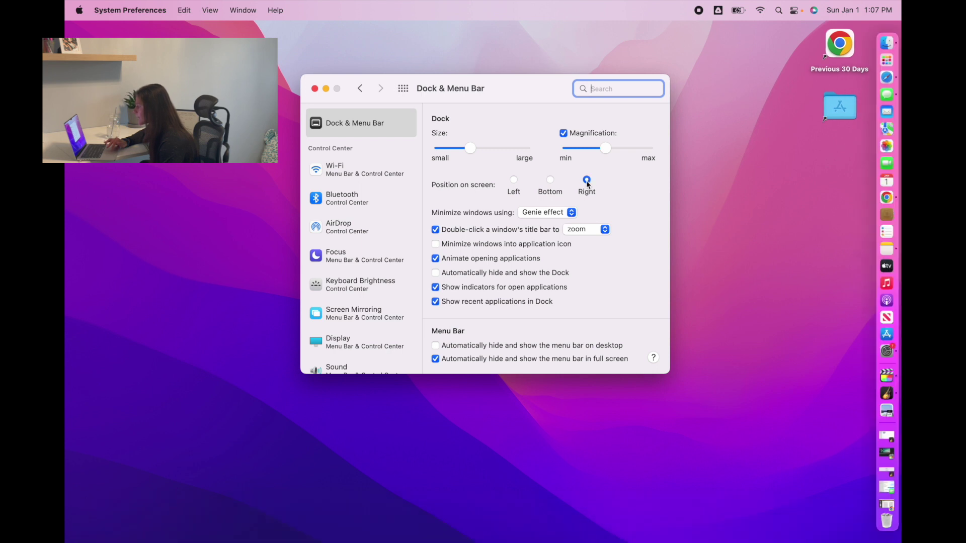
pyautogui.click(548, 182)
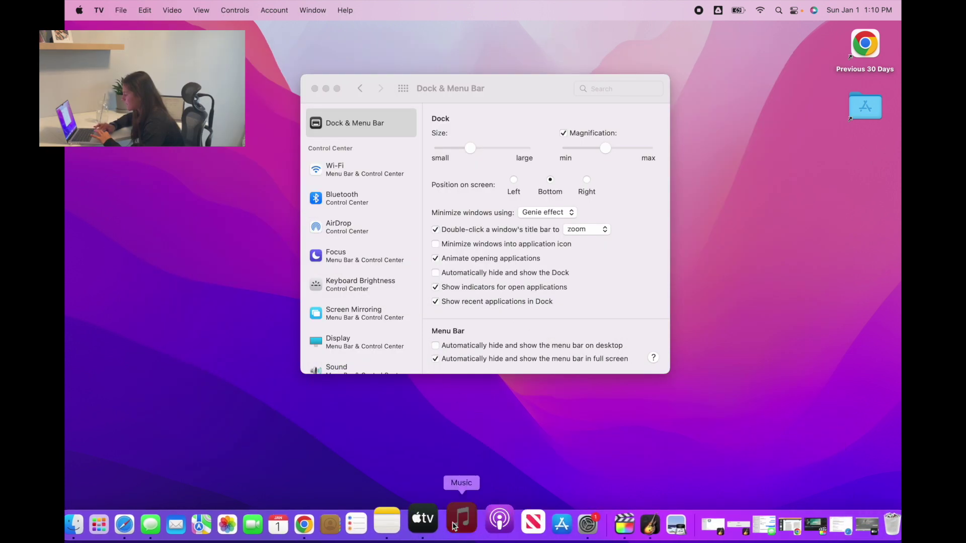
# Step: Remove Music, Podcasts and News from the Dock
pyautogui.moveTo(452, 525); pyautogui.dragTo(565, 444)
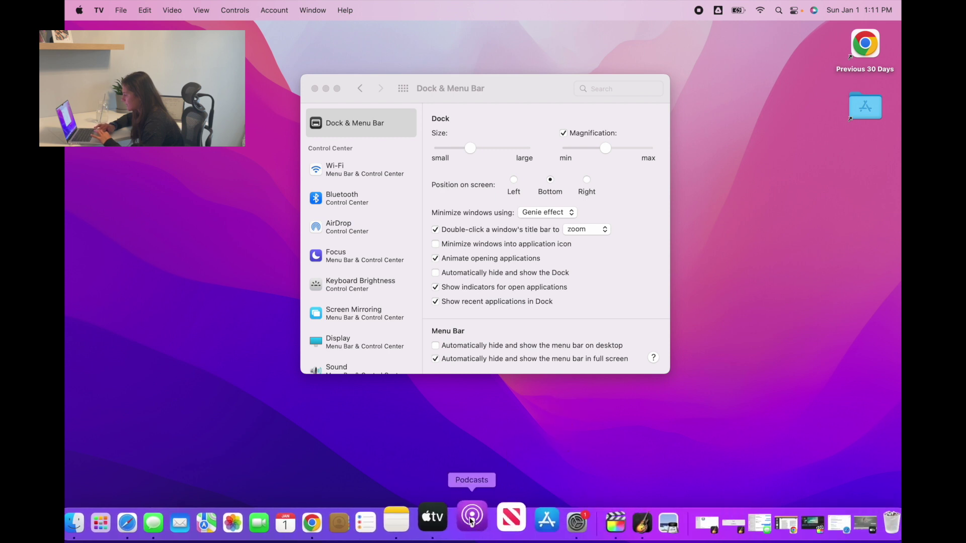
pyautogui.moveTo(471, 523); pyautogui.dragTo(559, 442)
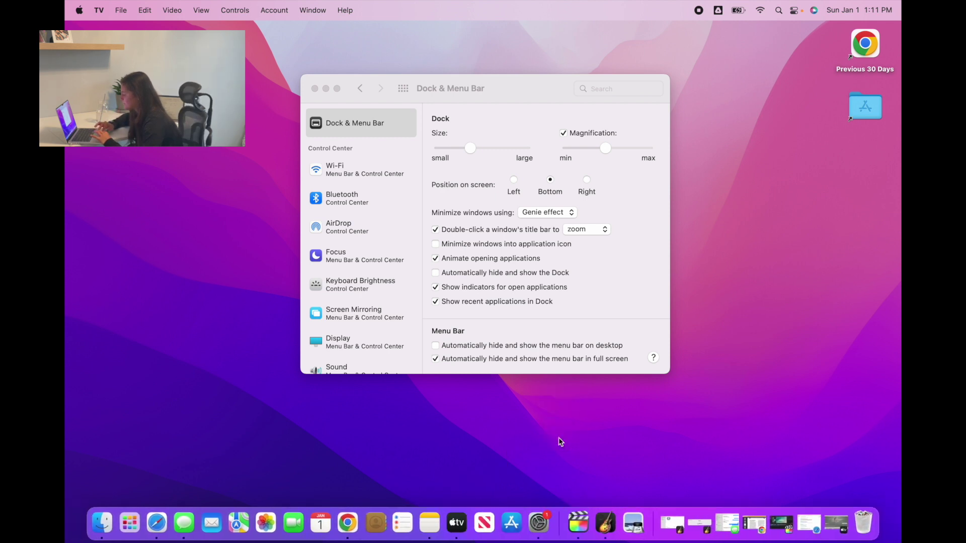
pyautogui.moveTo(484, 518); pyautogui.dragTo(571, 433)
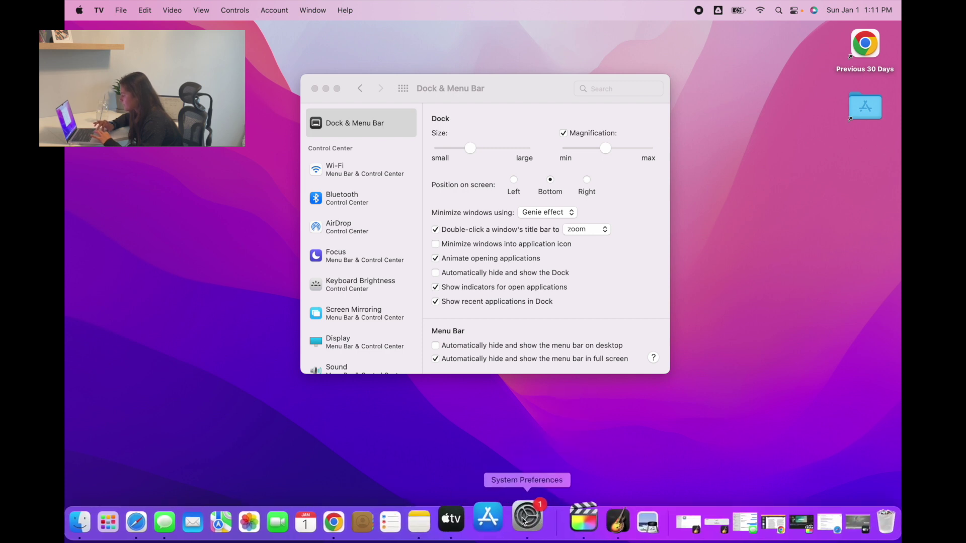
# Step: Reorder the Dock so that Final Cut Pro Trial, Messages, Safari and FaceTime follow Launchpad in that order
pyautogui.moveTo(568, 515); pyautogui.dragTo(159, 520)
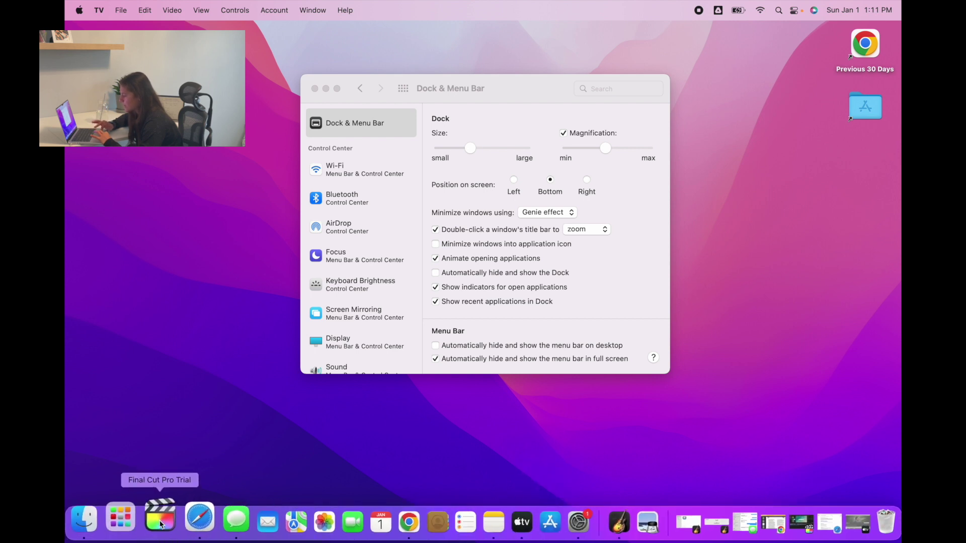
pyautogui.moveTo(221, 523); pyautogui.dragTo(189, 524)
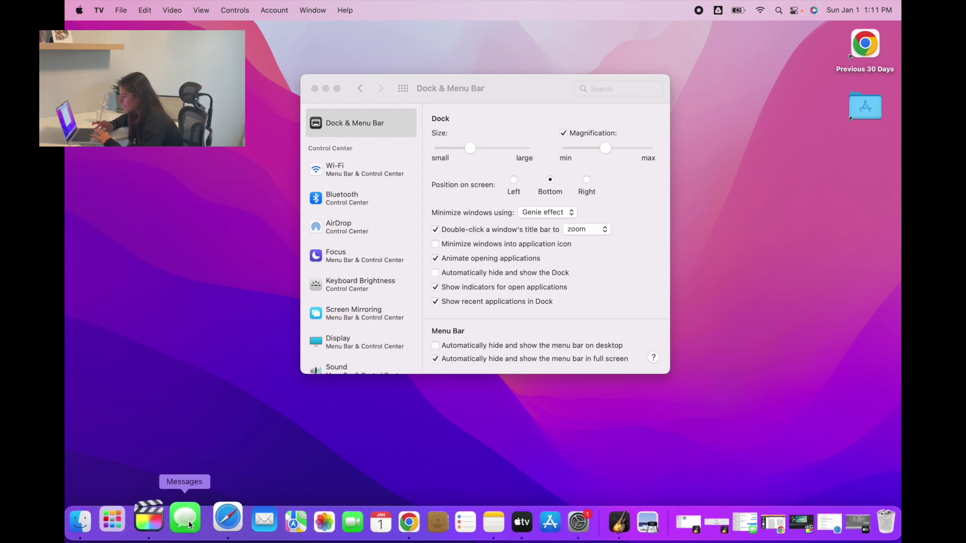
pyautogui.moveTo(329, 520); pyautogui.dragTo(240, 526)
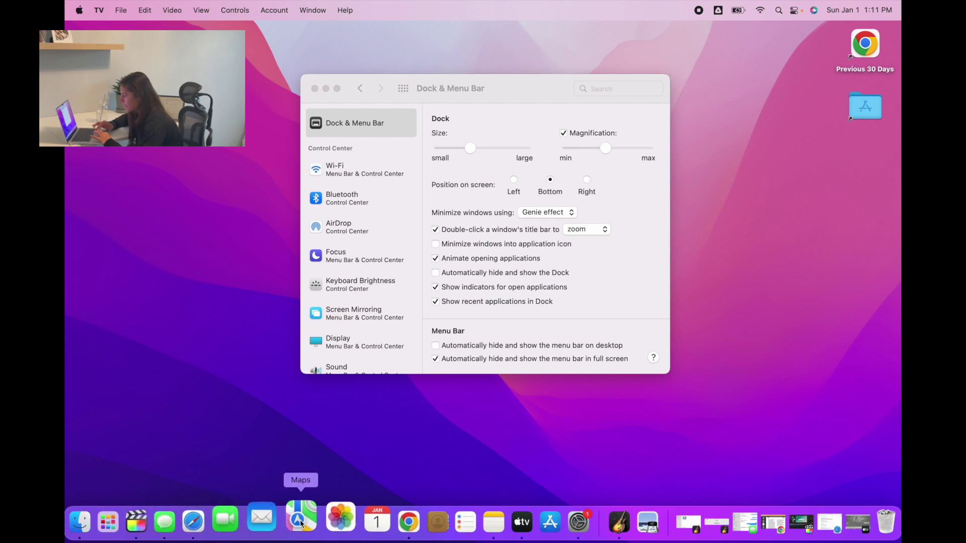
# Step: Remove Maps and Contacts from the Dock
pyautogui.moveTo(313, 517); pyautogui.dragTo(732, 427)
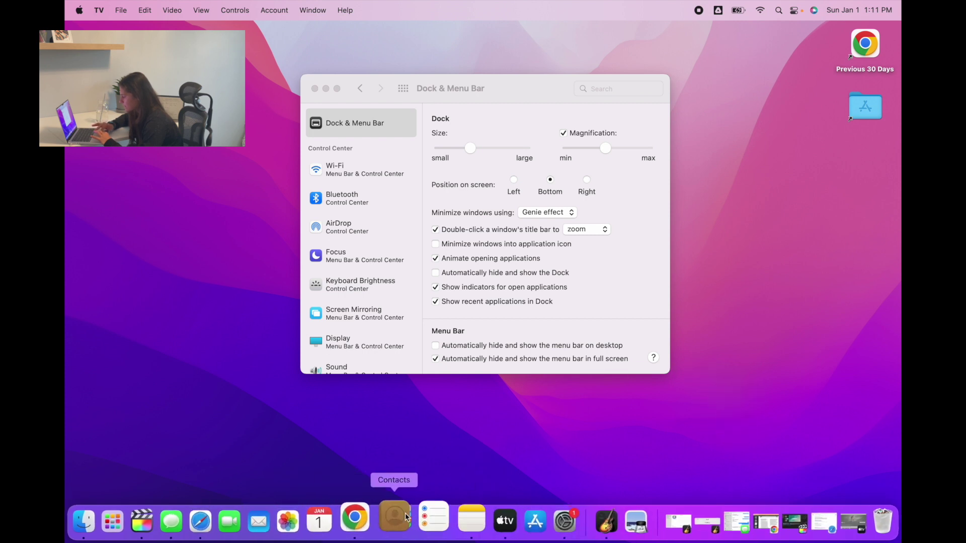
pyautogui.click(398, 525)
pyautogui.moveTo(396, 524); pyautogui.dragTo(481, 435)
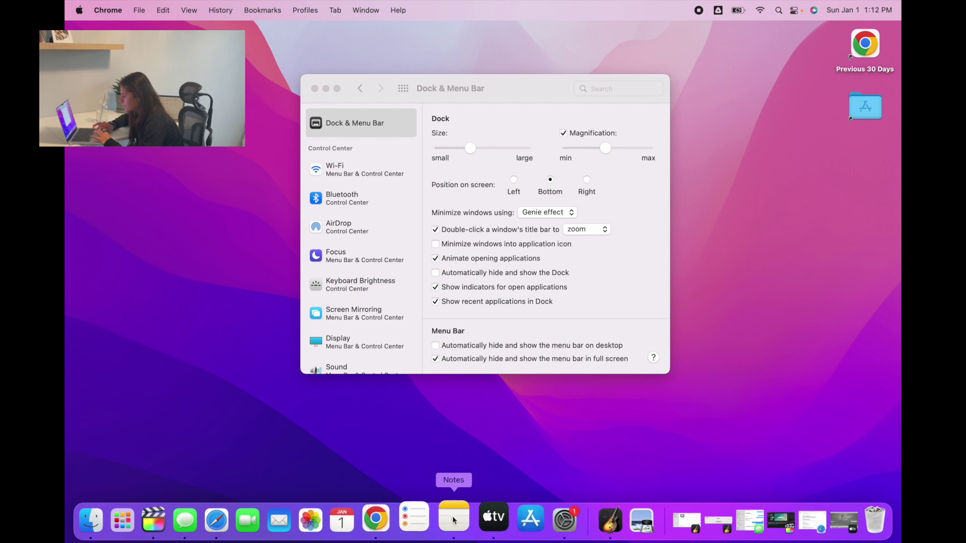
pyautogui.moveTo(489, 523)
pyautogui.mouseDown()
pyautogui.moveTo(776, 355)
pyautogui.moveTo(459, 526)
pyautogui.moveTo(491, 527)
pyautogui.mouseUp()
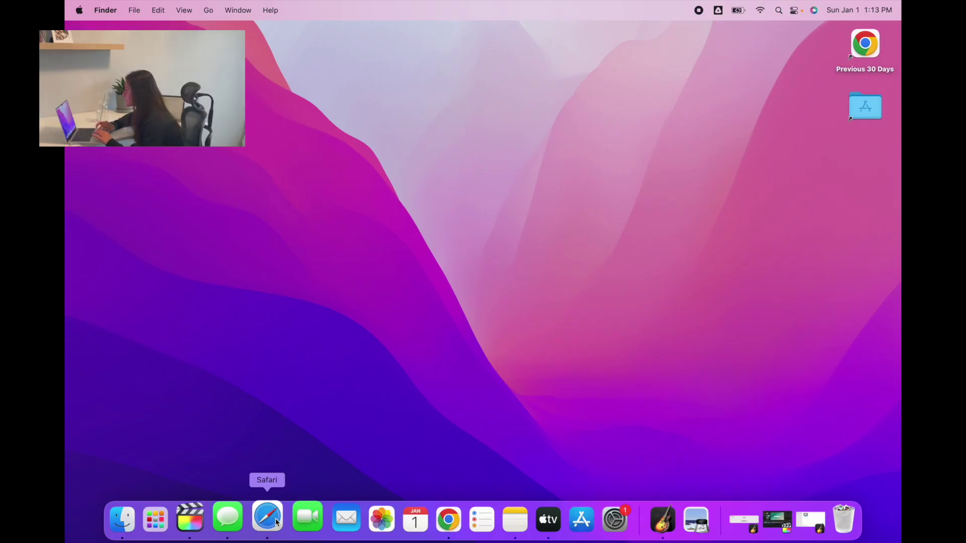
# Step: Open Notification Center and dismiss the weekly Screen Time report notification
pyautogui.click(860, 9)
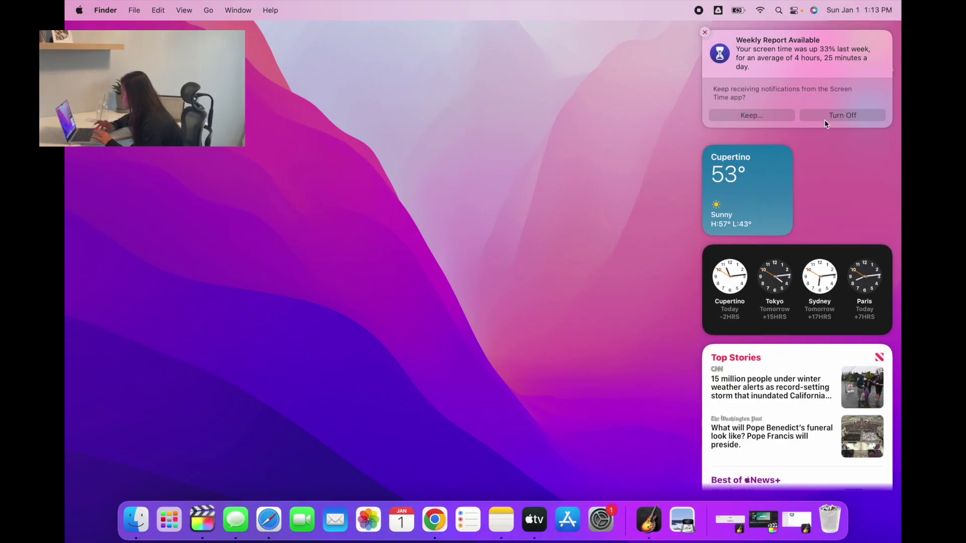
pyautogui.click(704, 32)
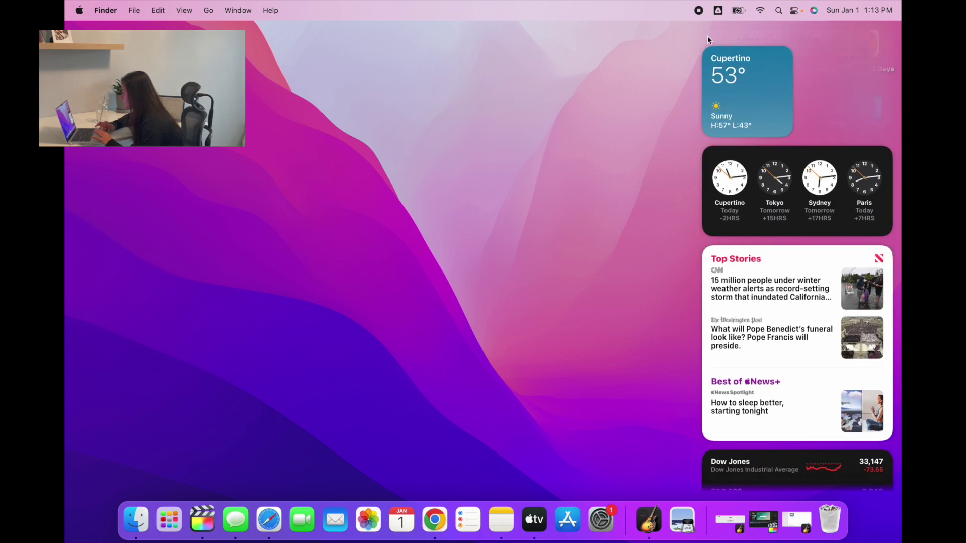
pyautogui.scroll(-3, 801, 297)
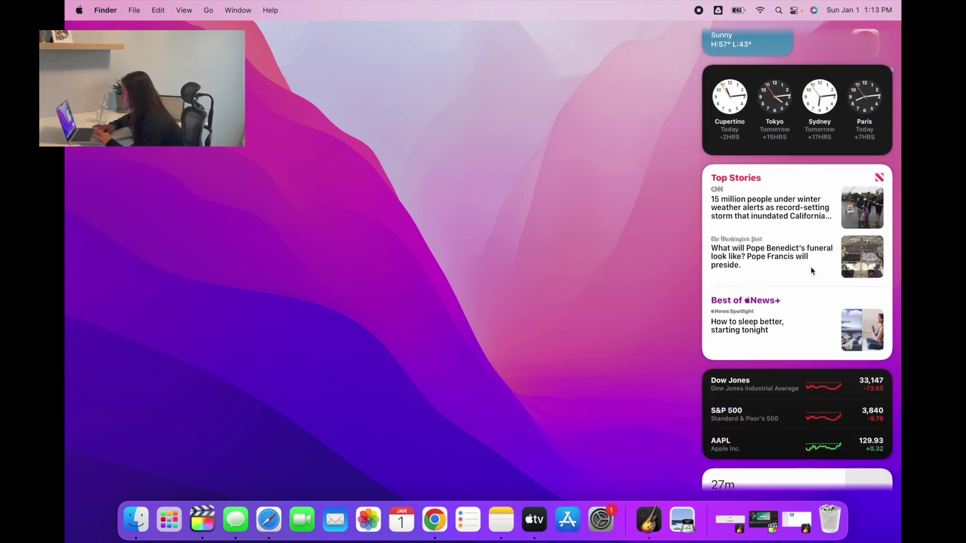
# Step: Start editing the Notification Center widgets and remove the Top Stories news widget
pyautogui.moveTo(820, 270); pyautogui.dragTo(496, 270)
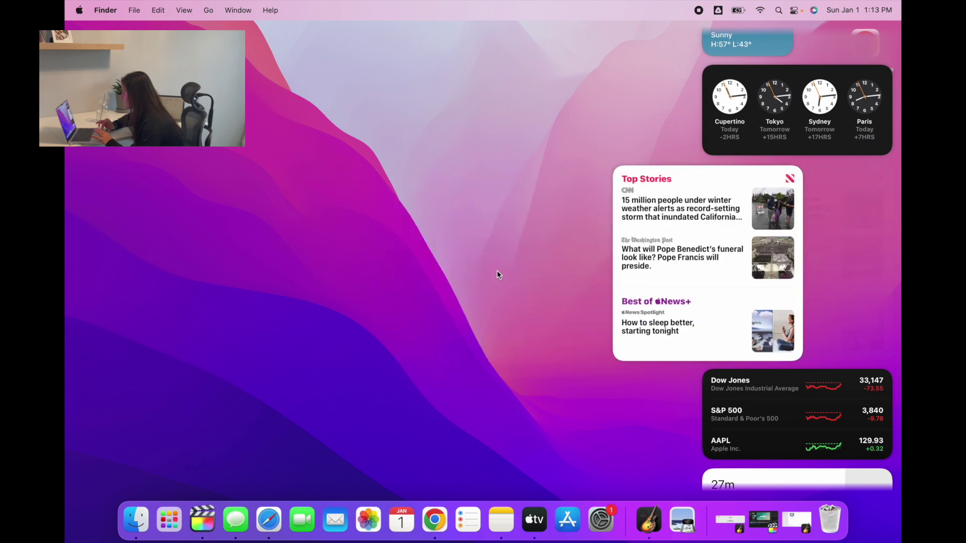
pyautogui.scroll(-4, 862, 415)
pyautogui.click(797, 475)
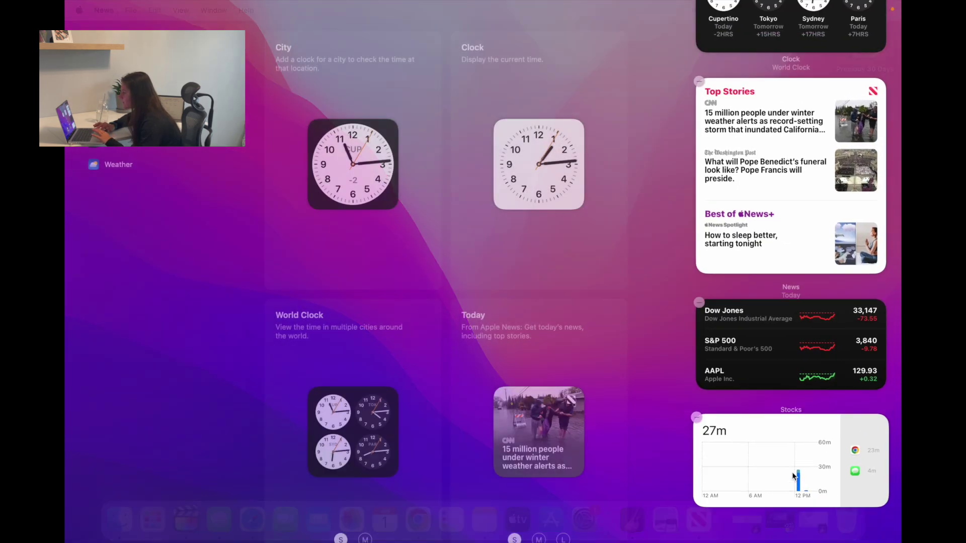
pyautogui.click(696, 88)
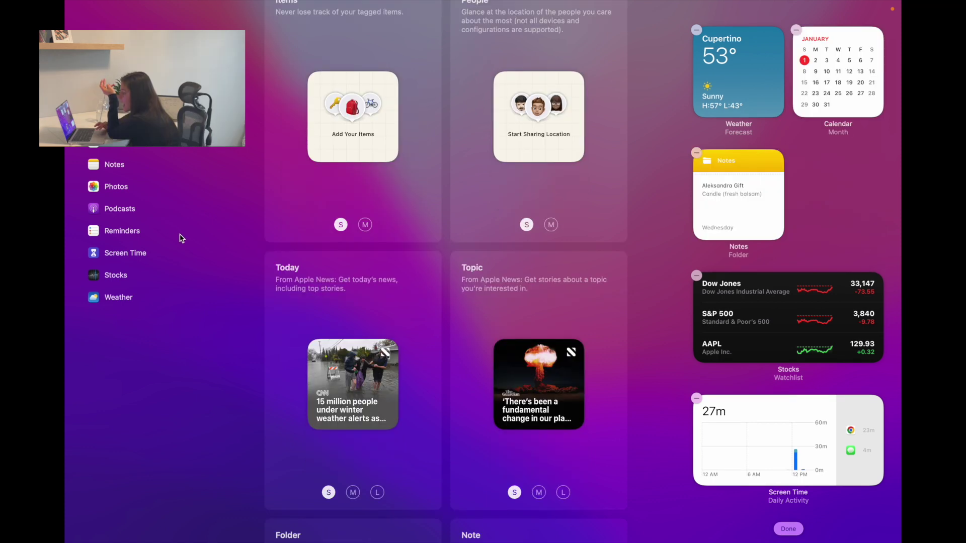
# Step: Close the Notification Center widget editor
pyautogui.press('Escape')
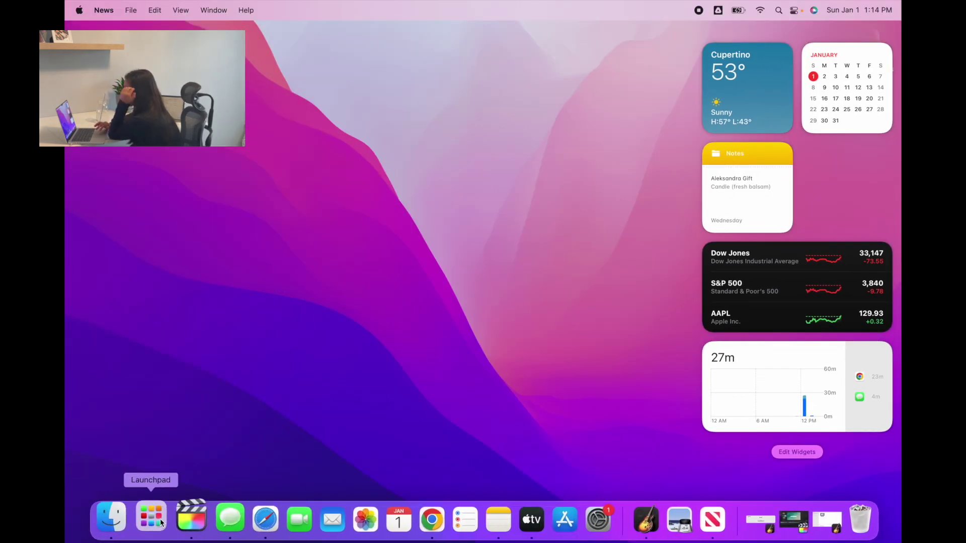
pyautogui.click(252, 507)
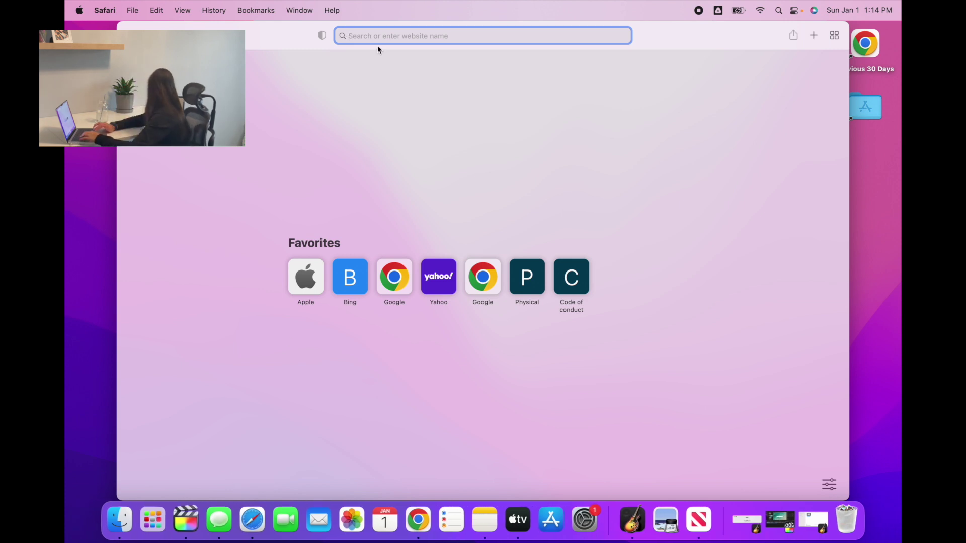
pyautogui.write('flipclokc')
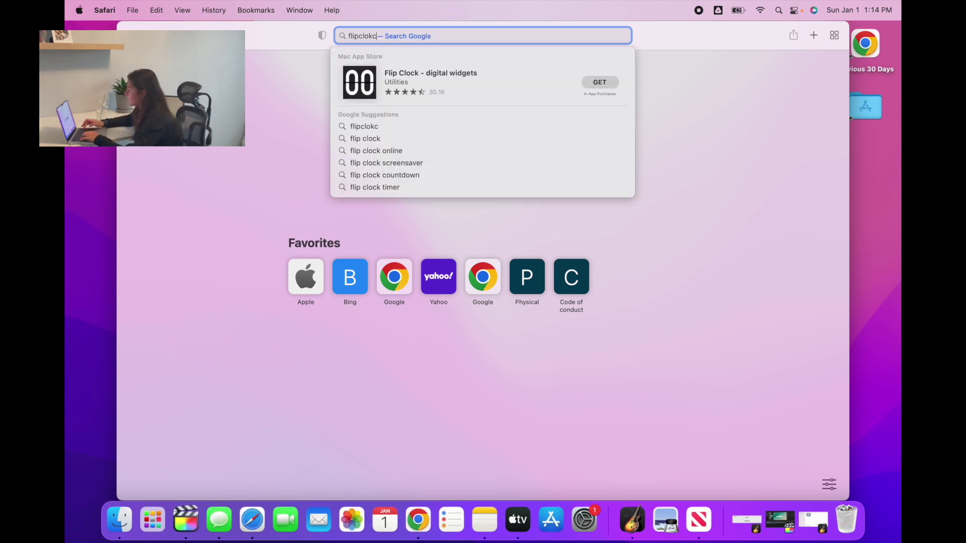
pyautogui.press('BackSpace')
pyautogui.press('BackSpace')
pyautogui.press('BackSpace')
pyautogui.press('BackSpace')
pyautogui.press('BackSpace')
pyautogui.press('BackSpace')
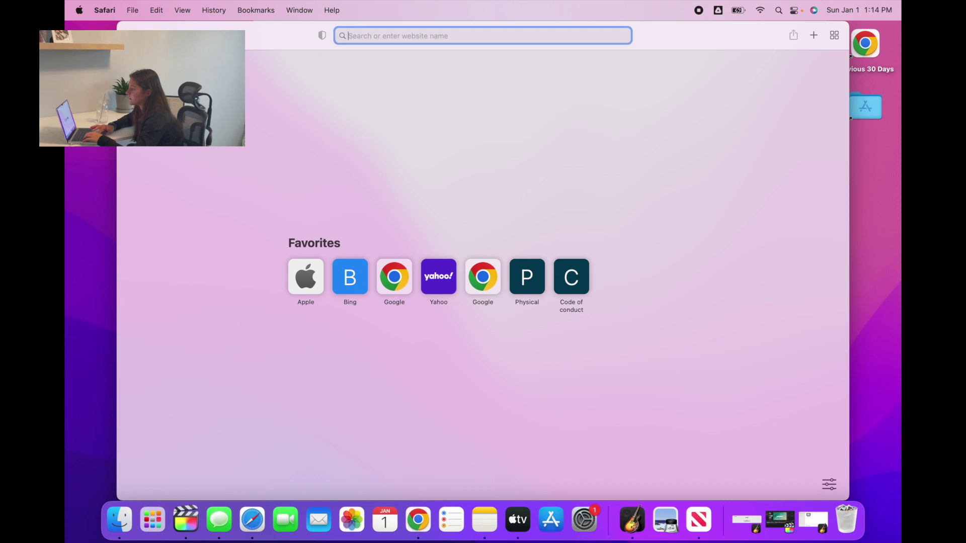
pyautogui.press('super+w')
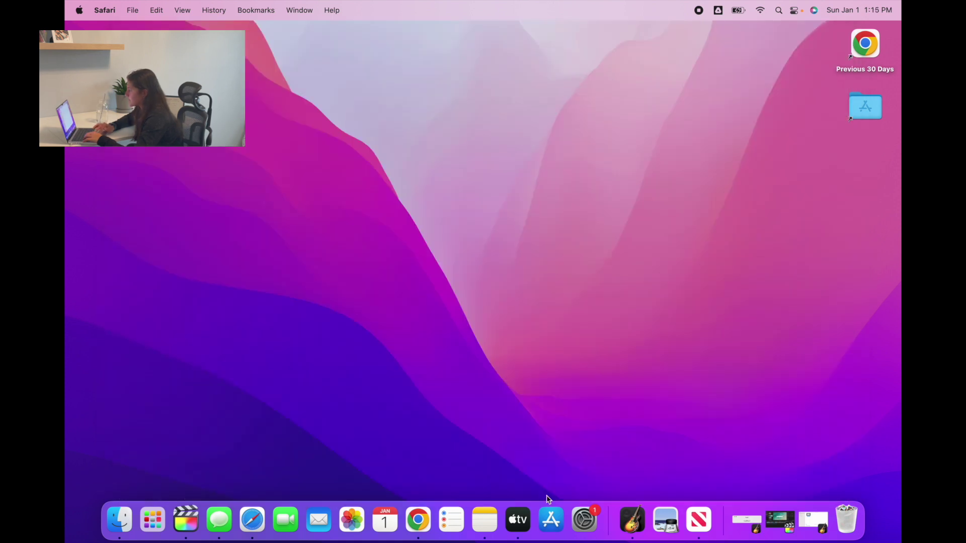
# Step: Search the App Store for "flipclock" and download Flip Clock - digital widgets
pyautogui.click(551, 520)
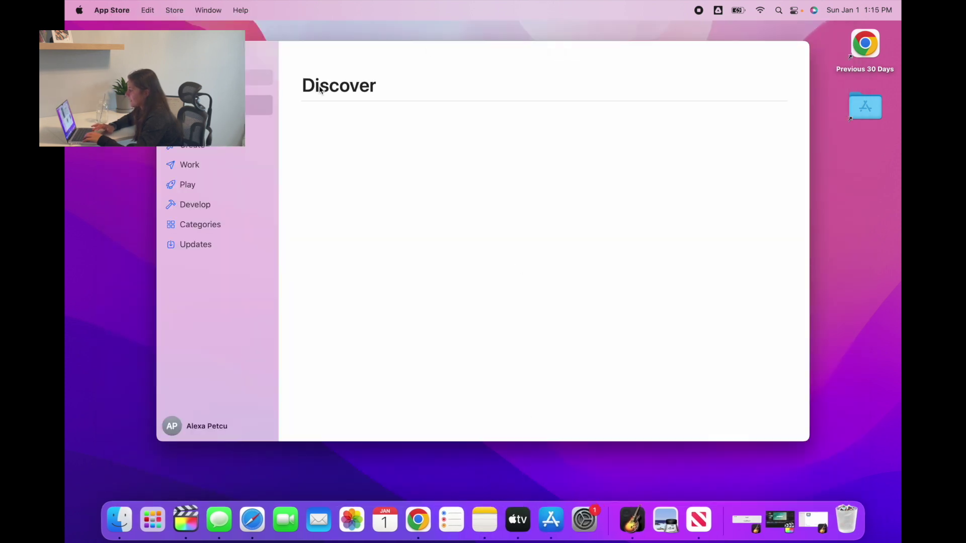
pyautogui.write('fl')
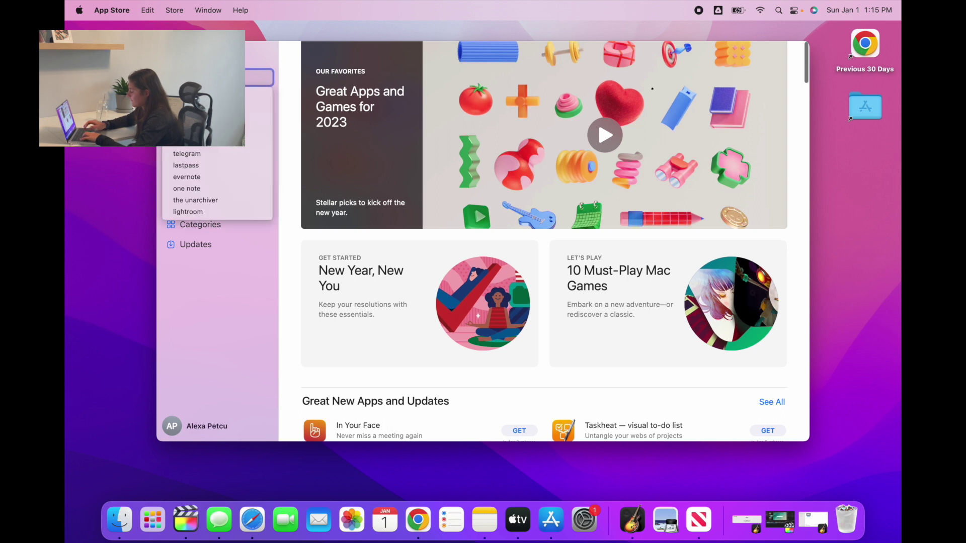
pyautogui.write('ipclock')
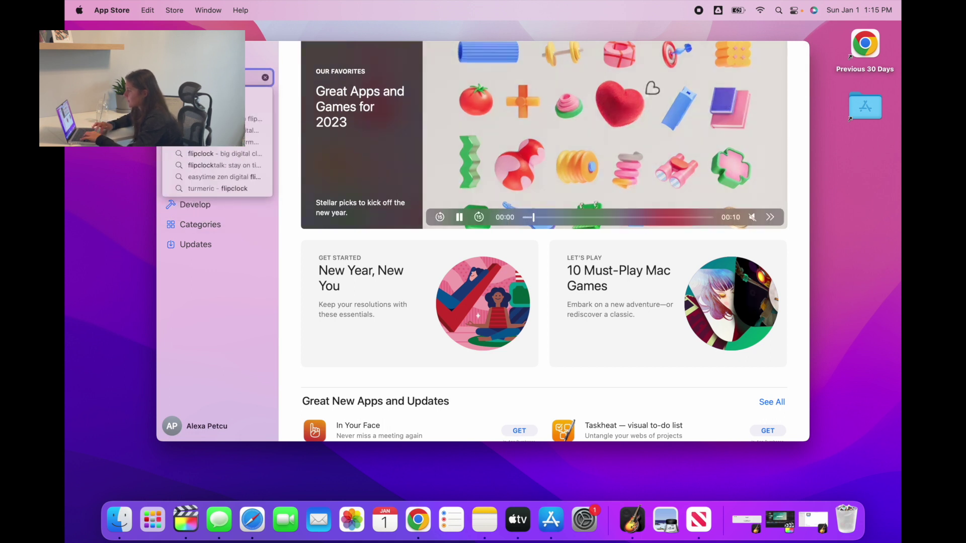
pyautogui.press('Return')
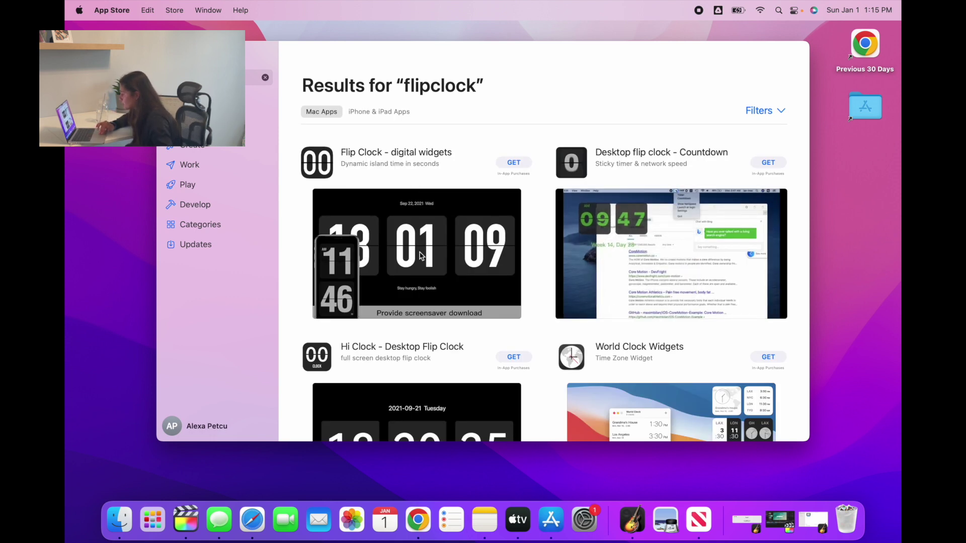
pyautogui.click(514, 163)
# Step: Find "color widgets" in the App Store, download Color Widgets and Color Widgets-Photo Widget.s, and close the store window
pyautogui.click(265, 77)
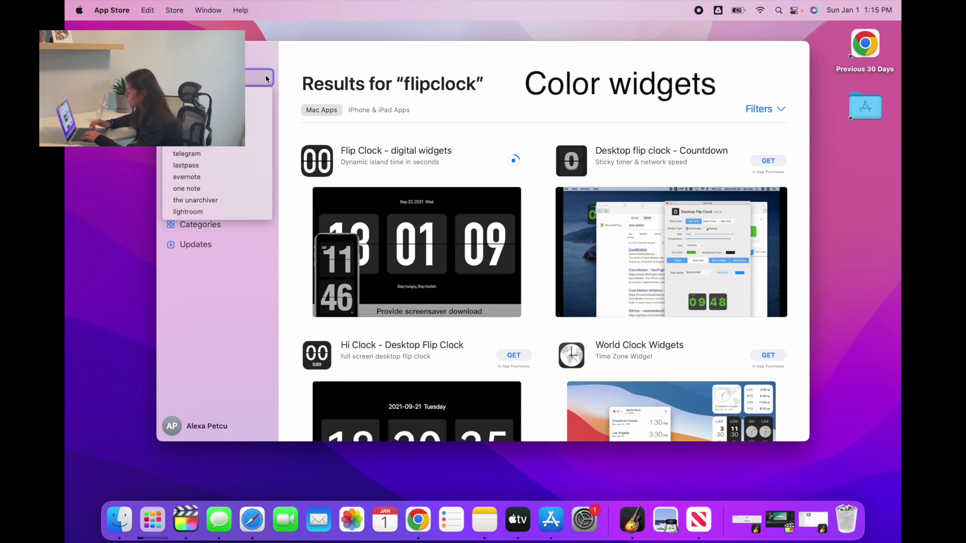
pyautogui.write('color')
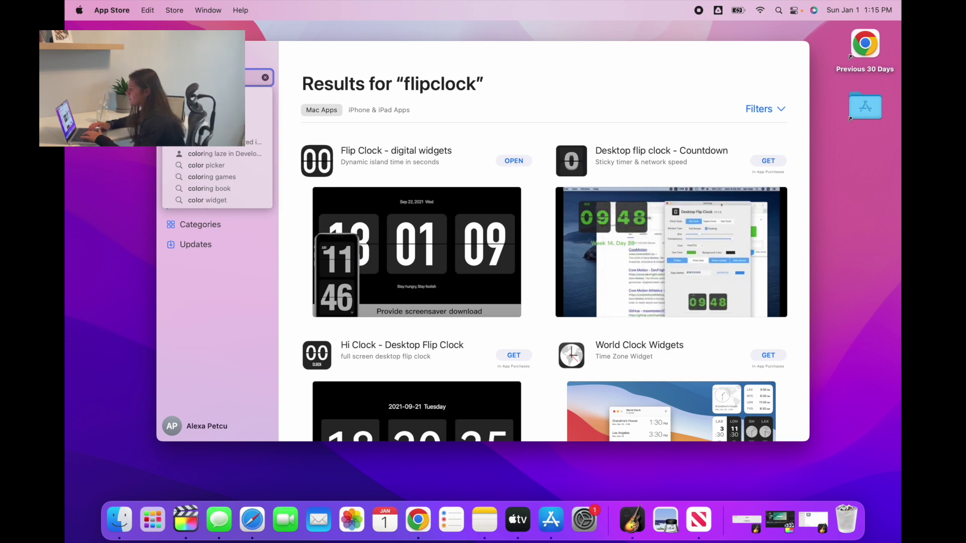
pyautogui.write('wid')
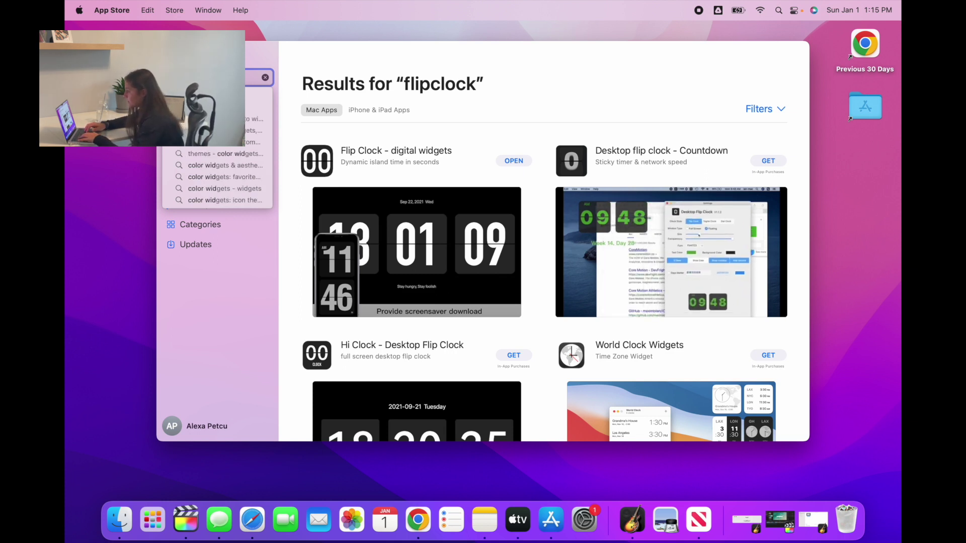
pyautogui.press('Return')
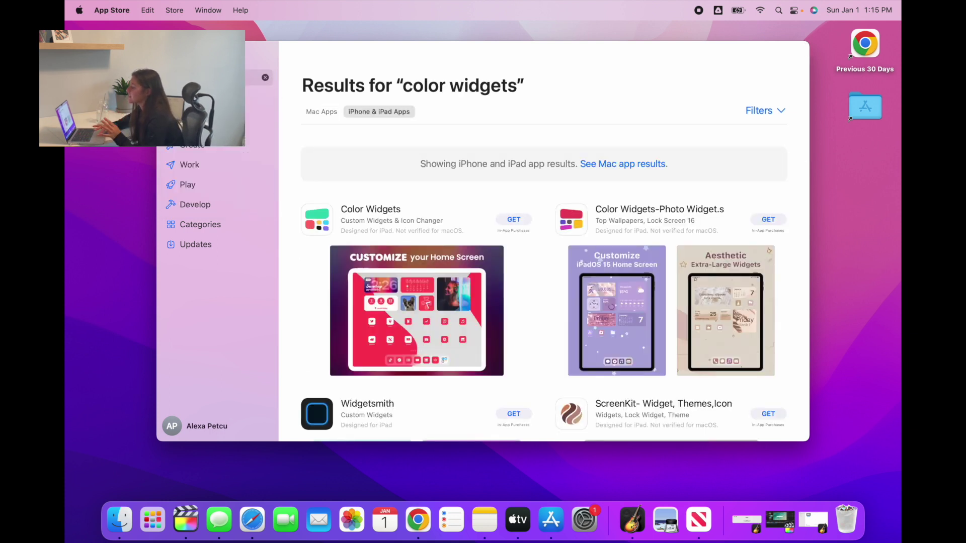
pyautogui.scroll(-2, 442, 228)
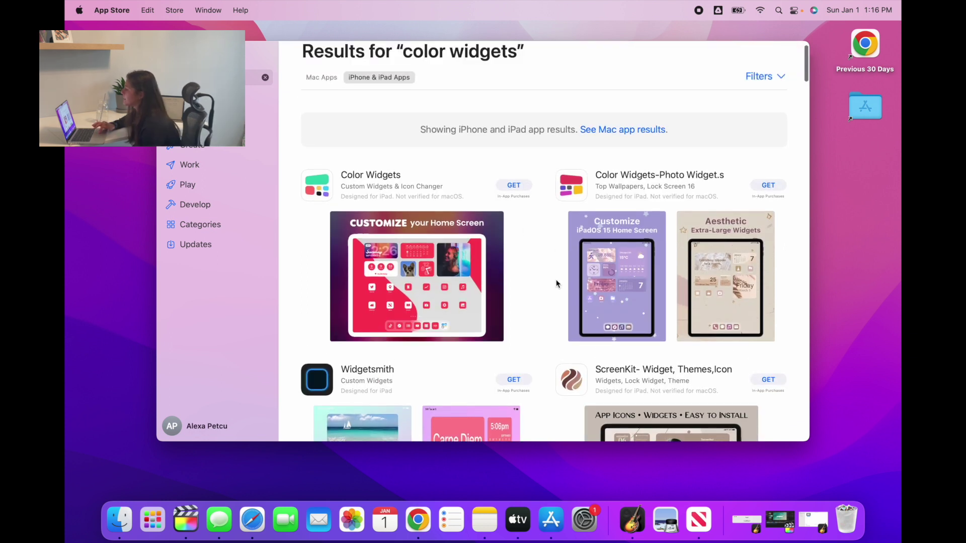
pyautogui.click(521, 185)
pyautogui.click(521, 185)
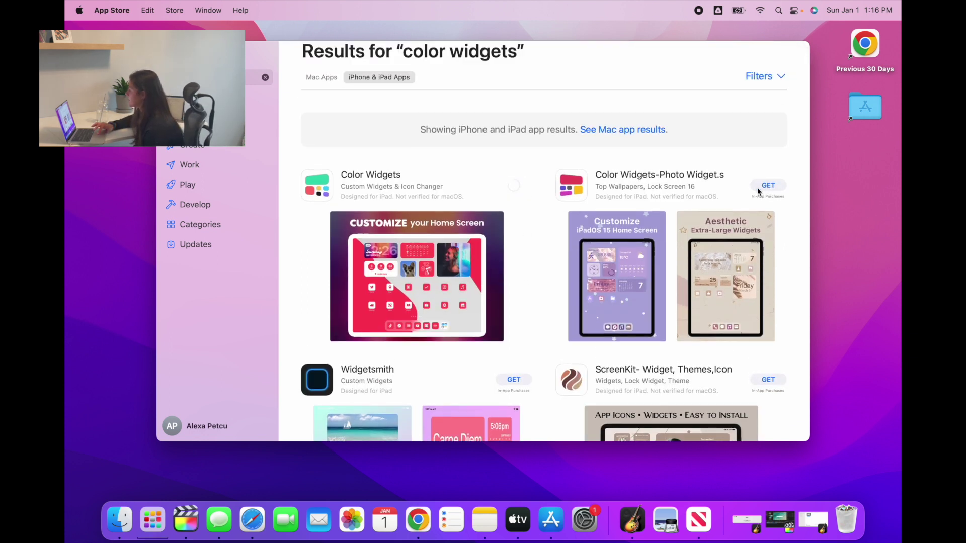
pyautogui.click(758, 187)
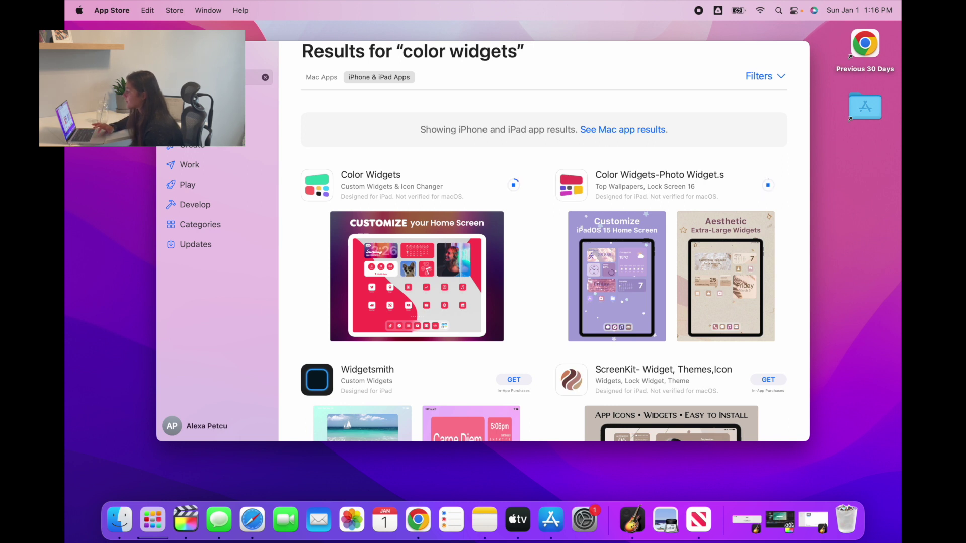
pyautogui.press('super+w')
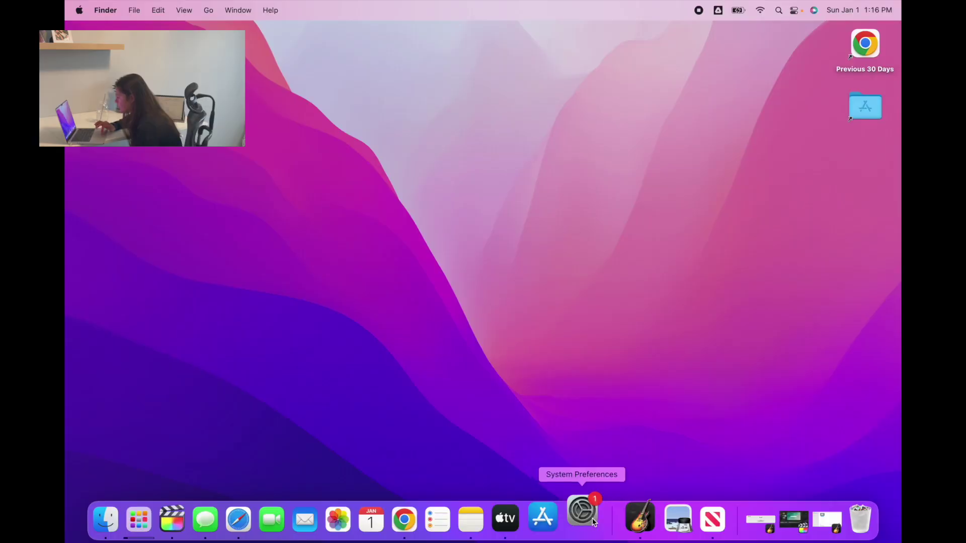
# Step: Open the General settings in System Preferences and set the appearance to Auto
pyautogui.click(583, 520)
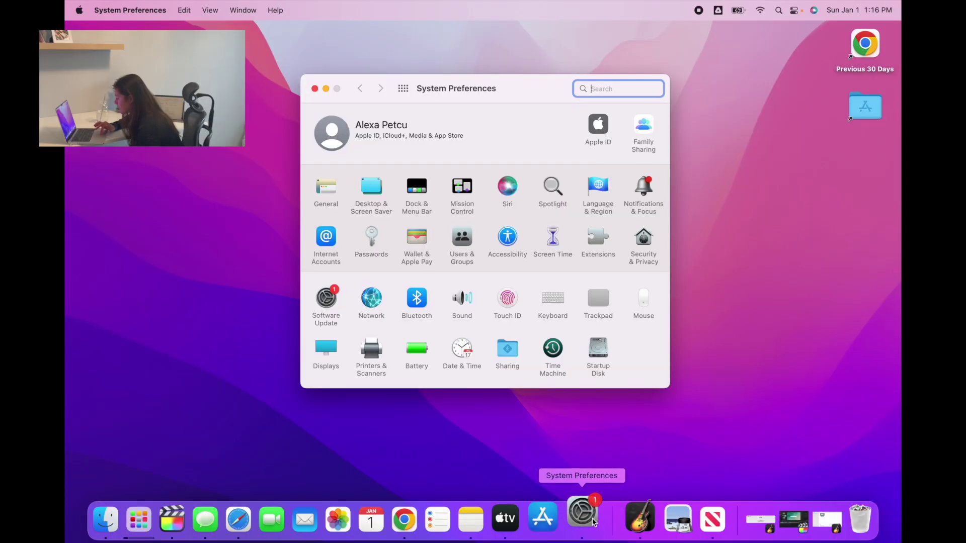
pyautogui.click(322, 196)
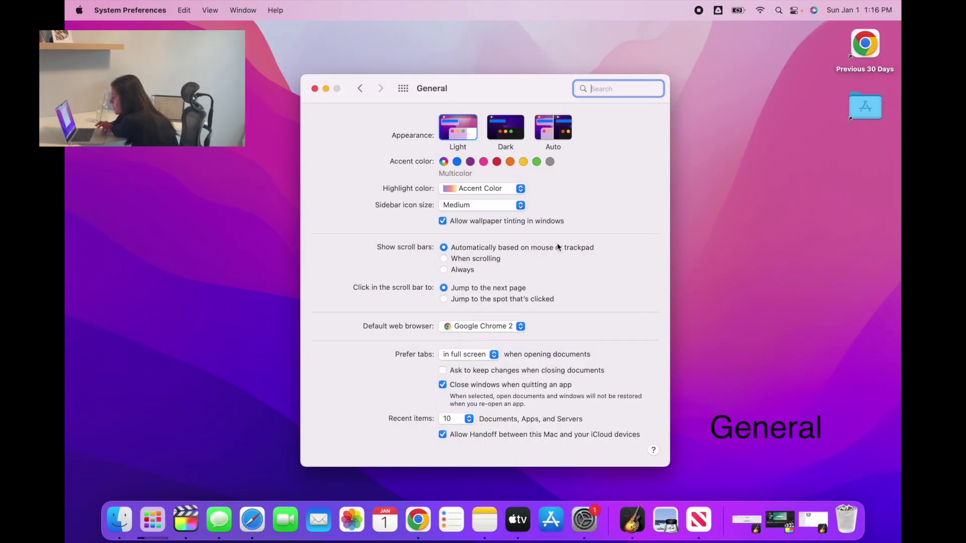
pyautogui.click(550, 140)
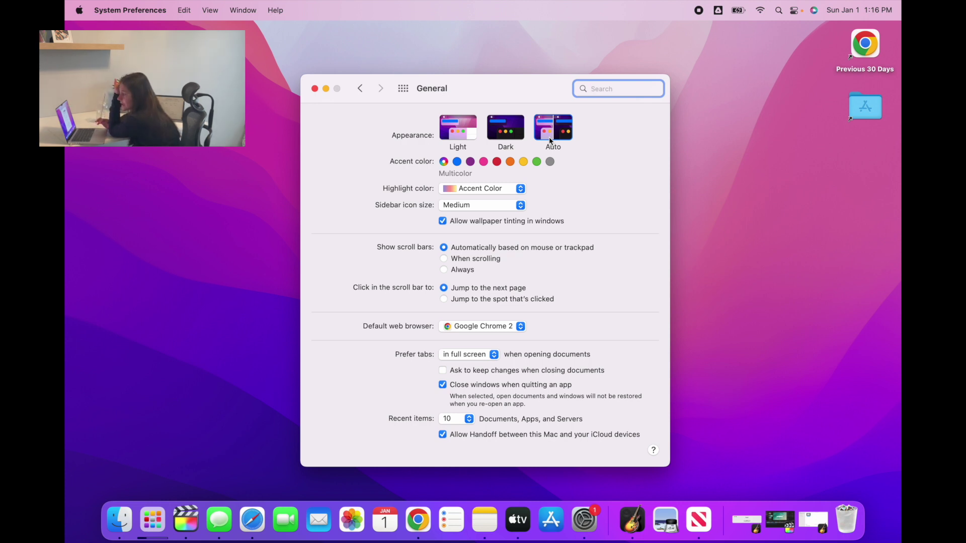
# Step: Make Safari the default web browser and choose "in full screen" as the tab preference when opening documents
pyautogui.click(520, 328)
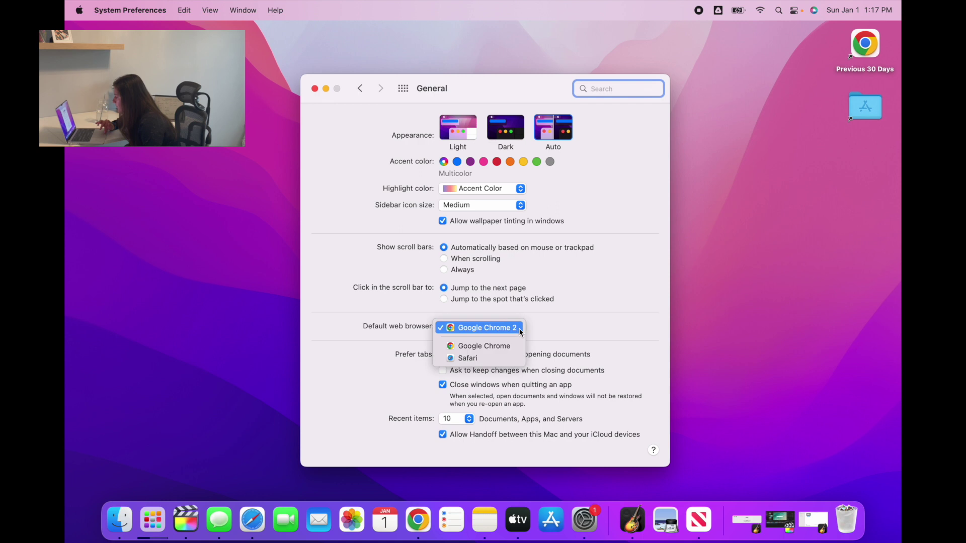
pyautogui.click(488, 359)
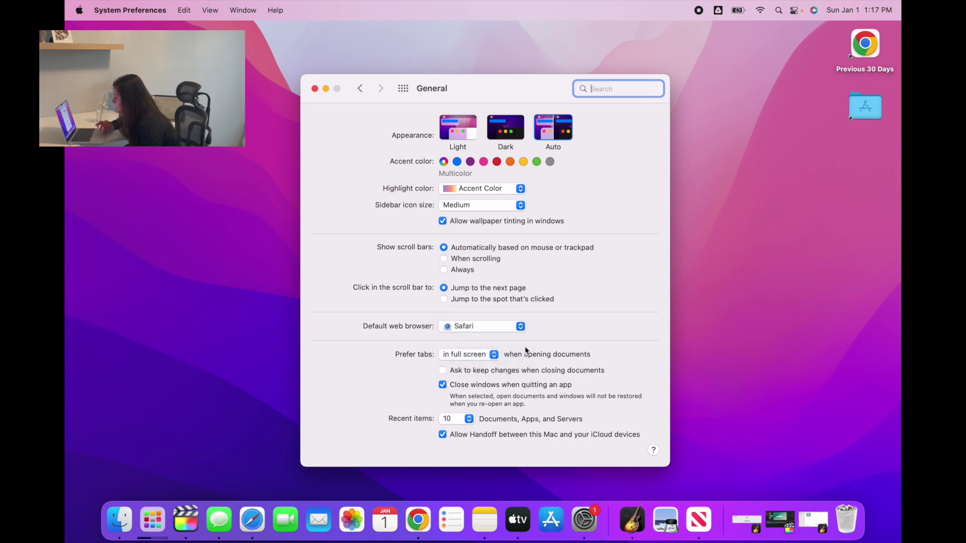
pyautogui.click(494, 357)
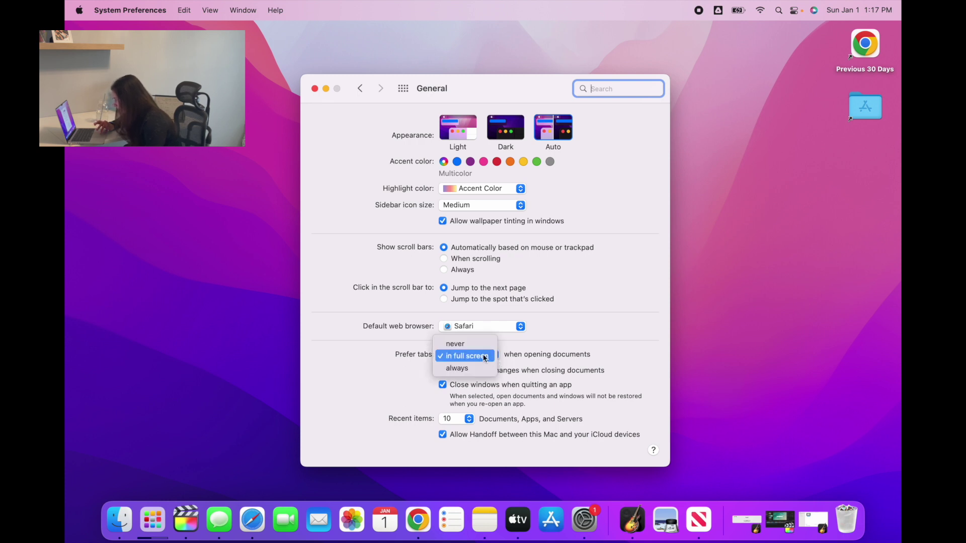
pyautogui.click(484, 356)
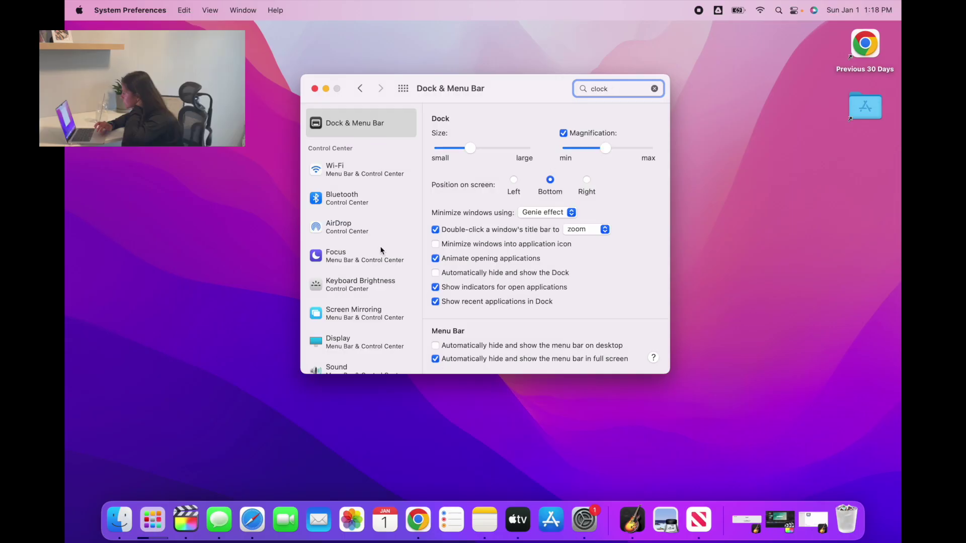
# Step: In the menu bar Clock settings, try the Analog style, return to Digital, and set the date to always show
pyautogui.scroll(-3, 381, 251)
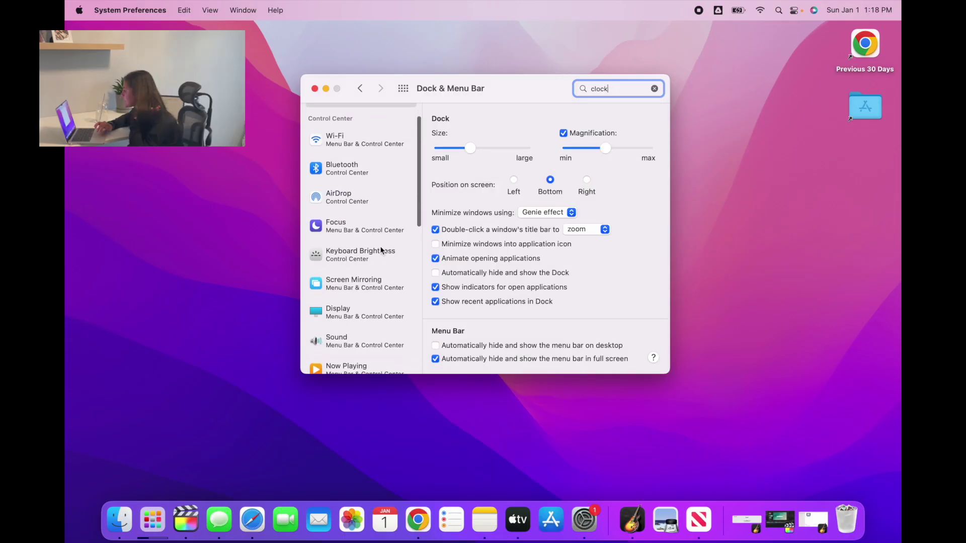
pyautogui.press('Return')
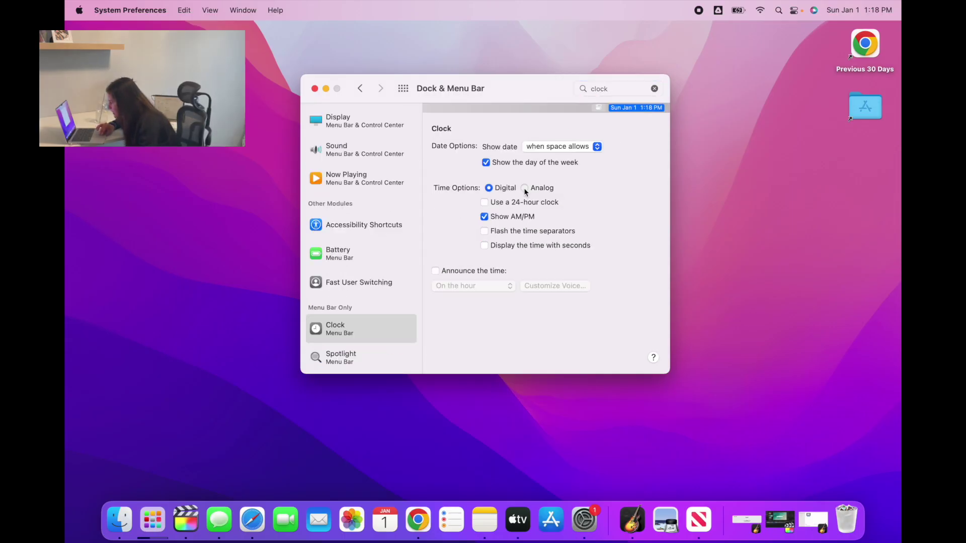
pyautogui.click(524, 188)
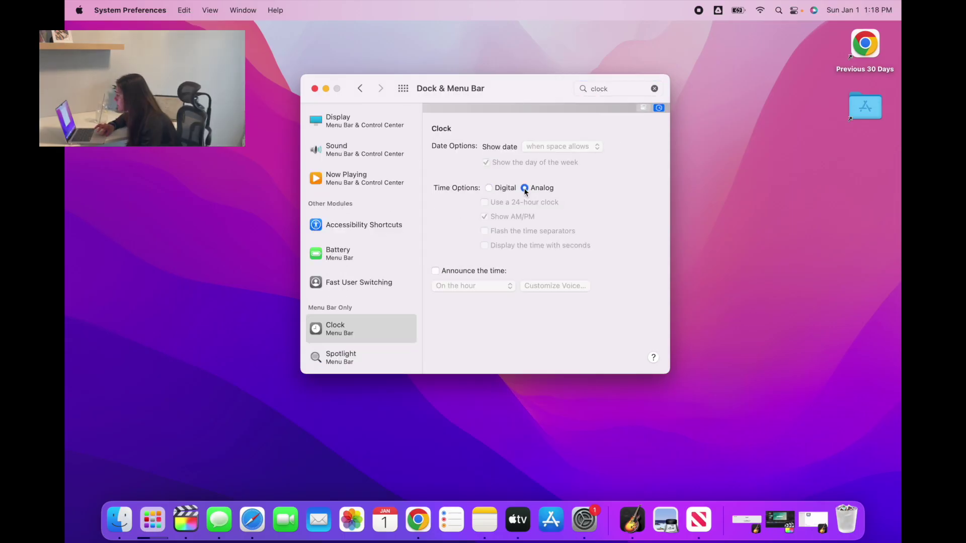
pyautogui.click(488, 189)
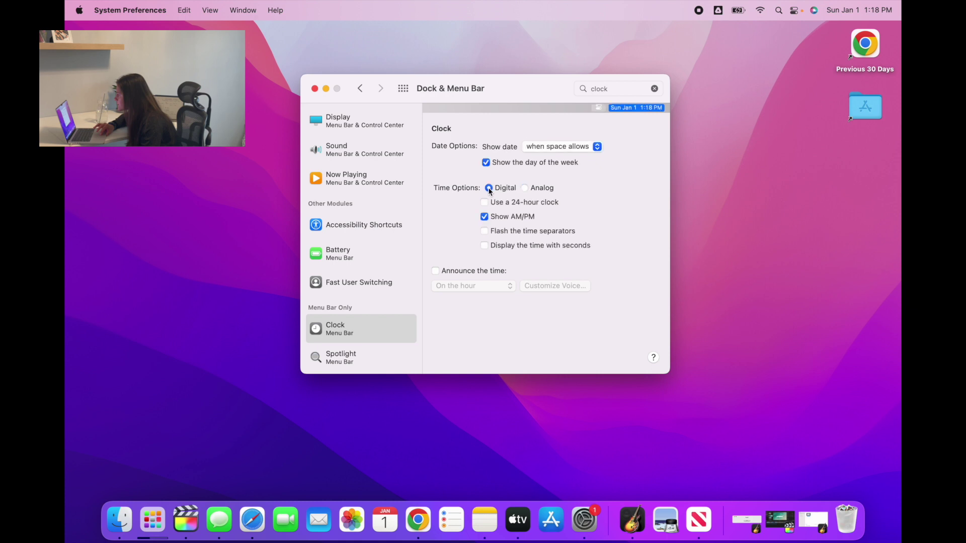
pyautogui.click(578, 147)
pyautogui.click(561, 160)
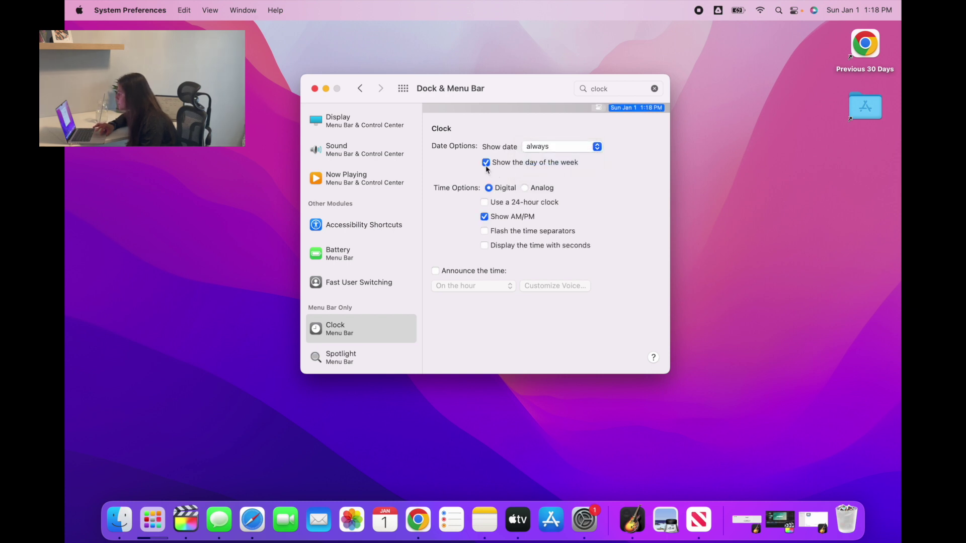
# Step: Try the 24-hour clock and restore the 12-hour format with AM/PM shown
pyautogui.click(484, 203)
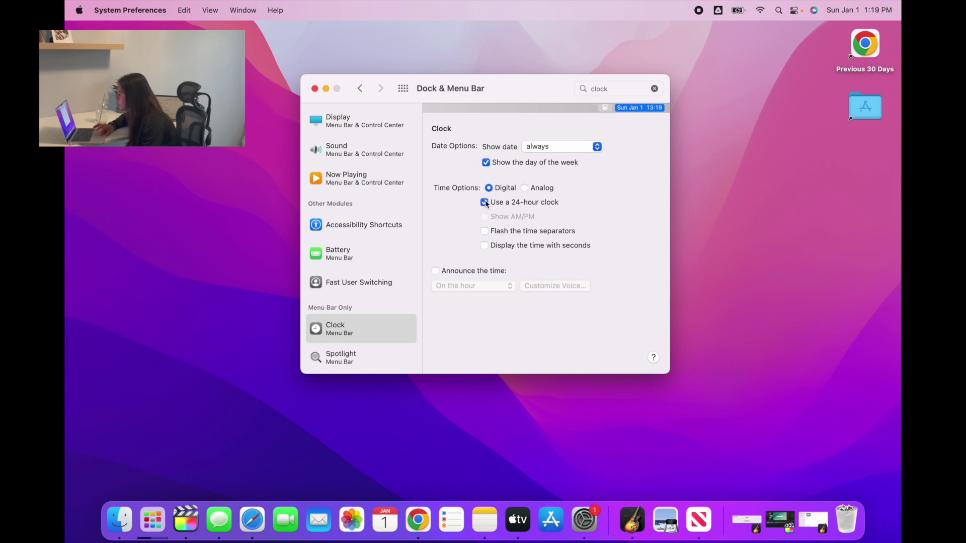
pyautogui.click(485, 203)
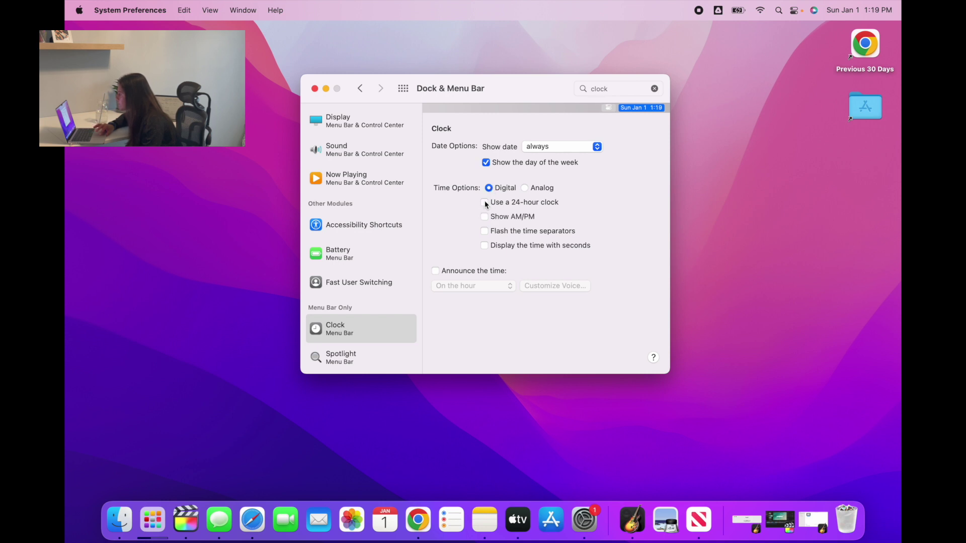
pyautogui.click(482, 218)
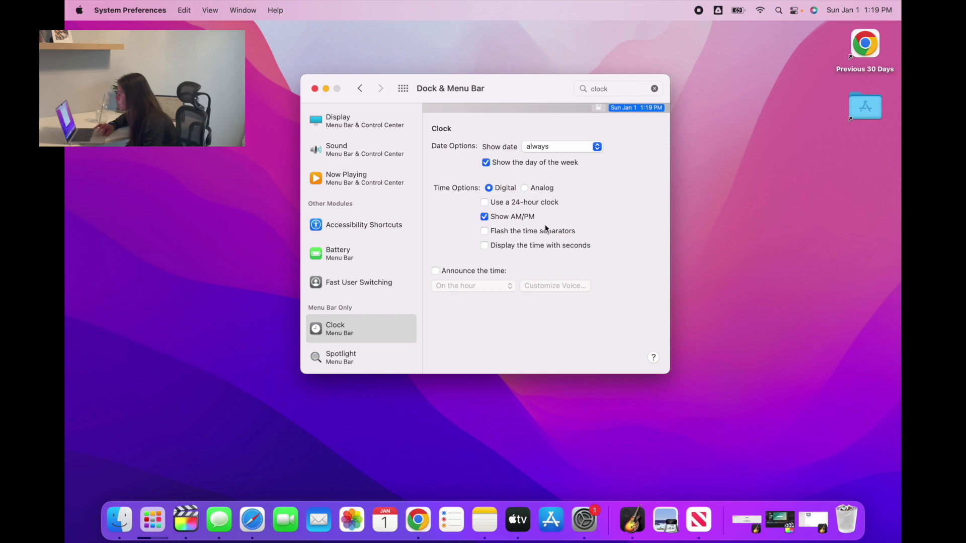
# Step: Display the menu bar clock with seconds and show the battery percentage
pyautogui.click(484, 245)
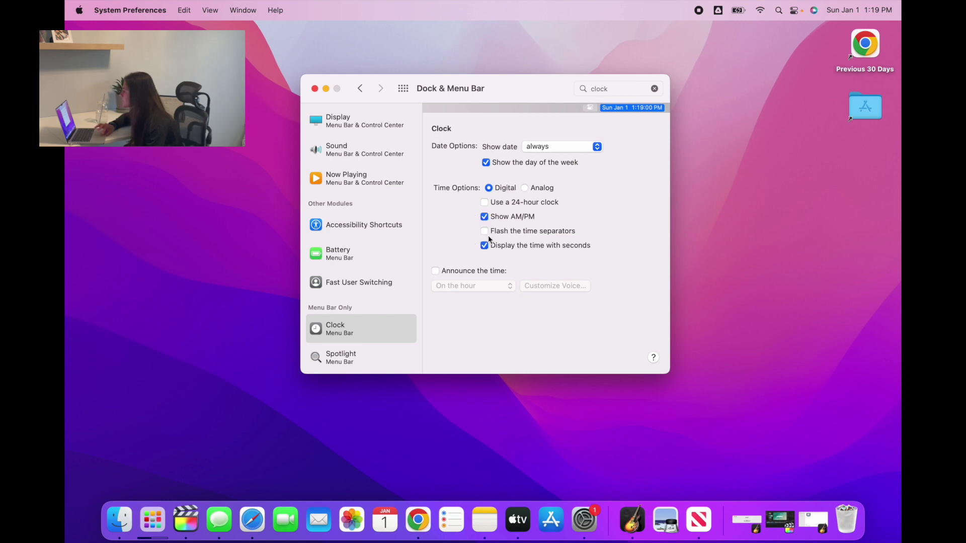
pyautogui.click(485, 246)
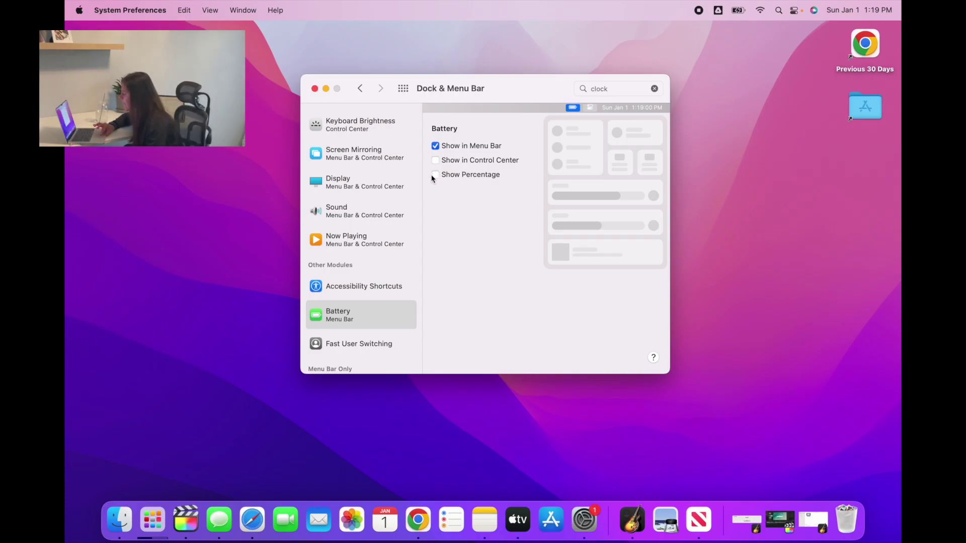
pyautogui.click(435, 175)
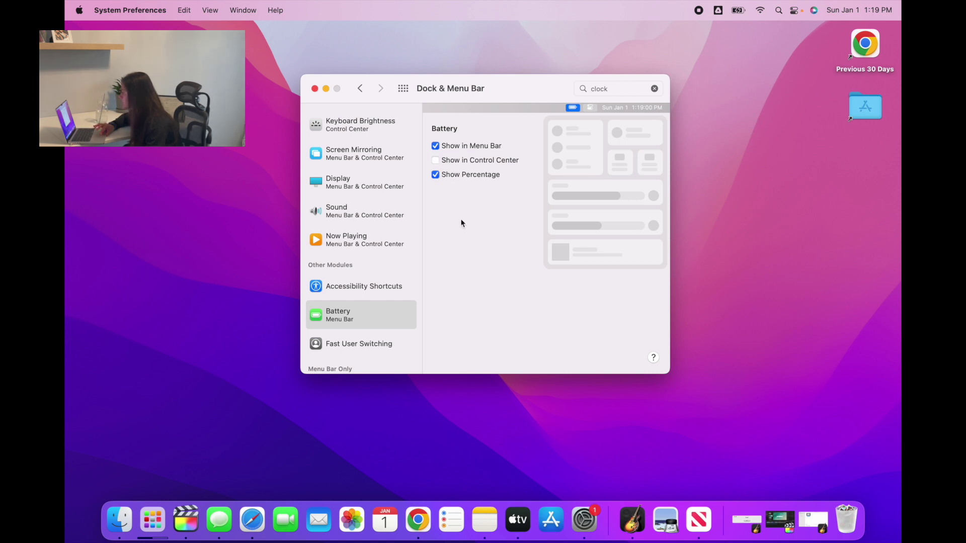
# Step: Try showing the battery in Control Center, turn that option back off, and minimize the preferences window
pyautogui.click(436, 161)
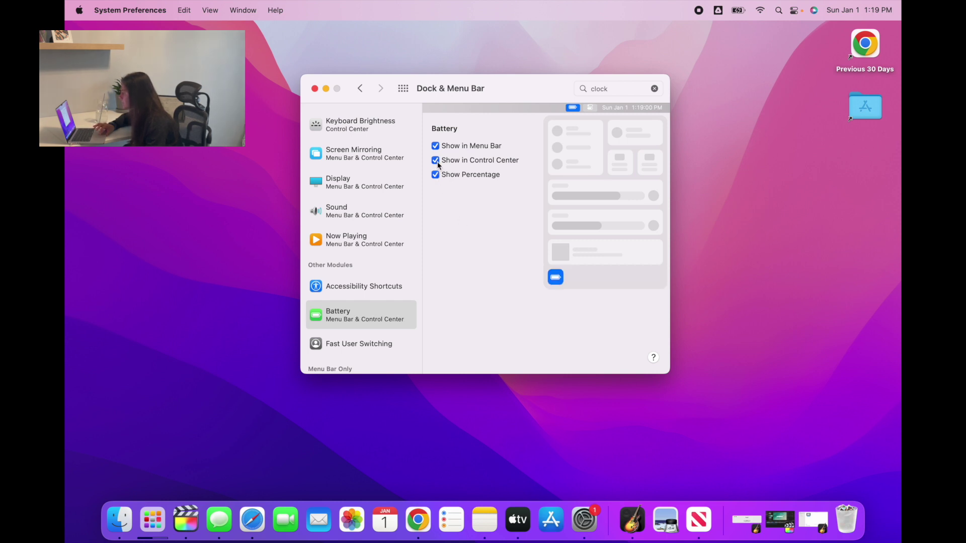
pyautogui.click(436, 160)
pyautogui.scroll(-4, 367, 306)
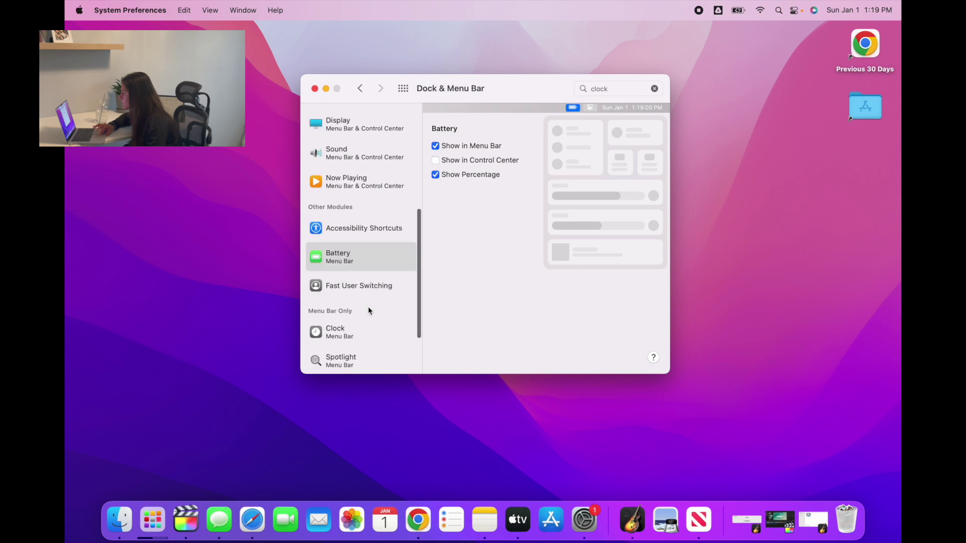
pyautogui.scroll(10, 367, 306)
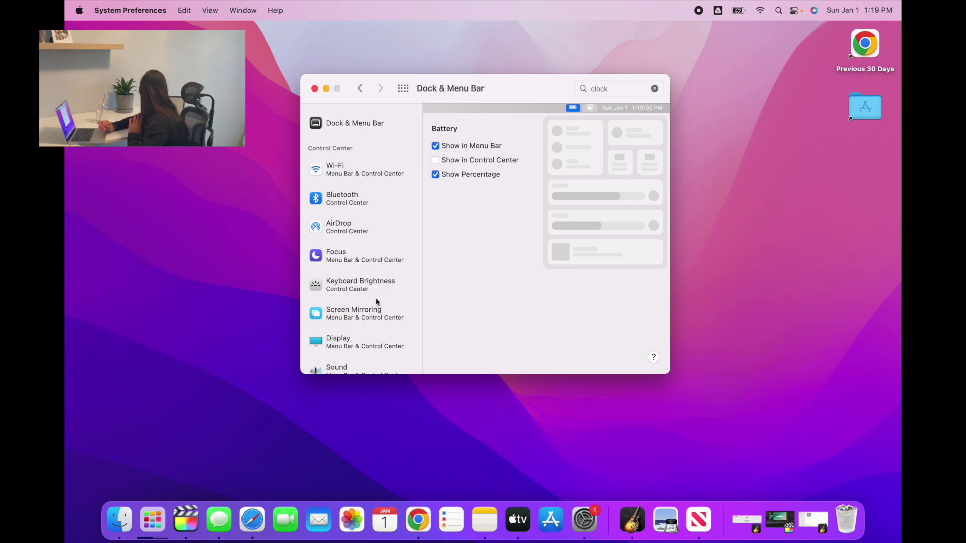
pyautogui.click(326, 89)
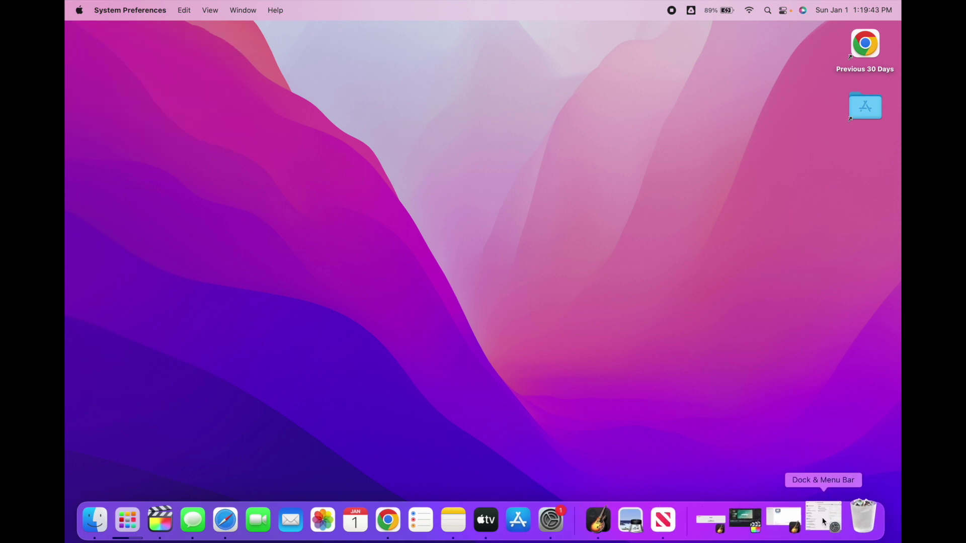
# Step: Start editing the widgets and add the wide dark Popular FlipClock widget above the Weather and Calendar widgets
pyautogui.click(242, 517)
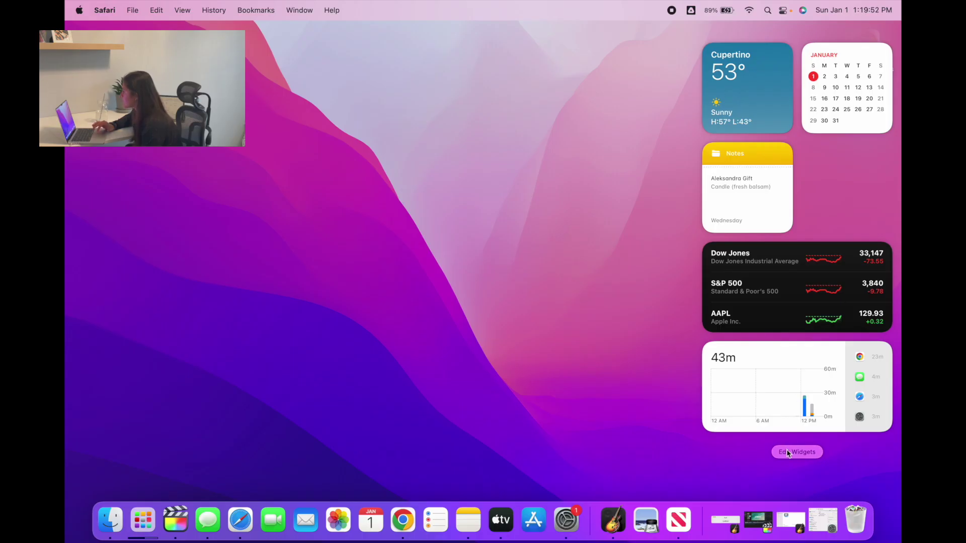
pyautogui.click(787, 452)
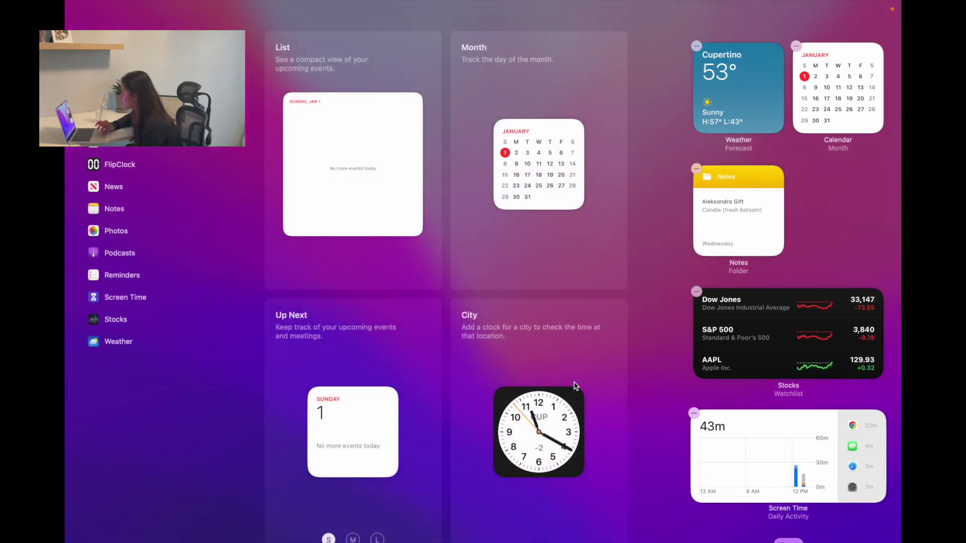
pyautogui.click(137, 162)
pyautogui.scroll(-1, 453, 464)
pyautogui.scroll(1, 453, 464)
pyautogui.moveTo(358, 147)
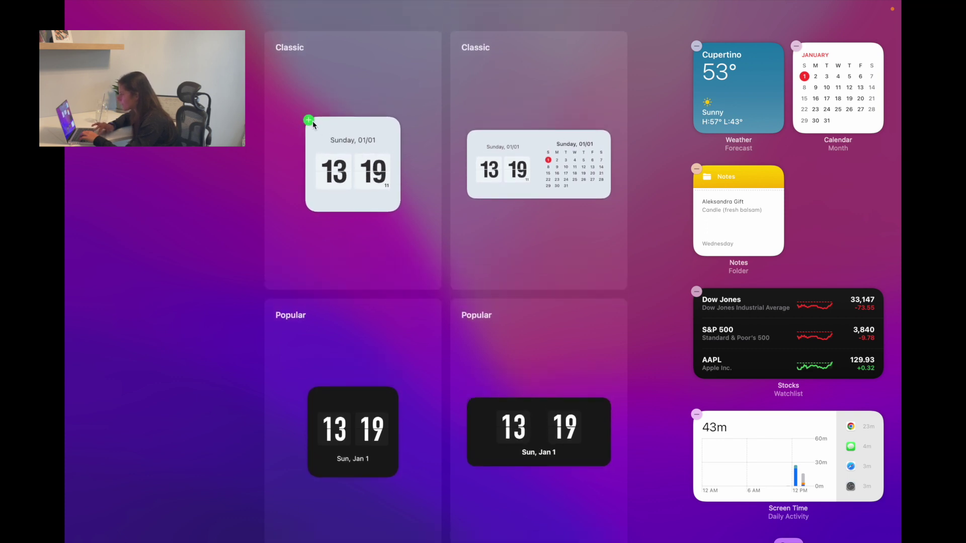
pyautogui.moveTo(313, 125); pyautogui.dragTo(217, 252)
pyautogui.moveTo(558, 432); pyautogui.dragTo(785, 111)
# Step: Examine the settings of the added FlipClock widget and close them
pyautogui.moveTo(490, 429)
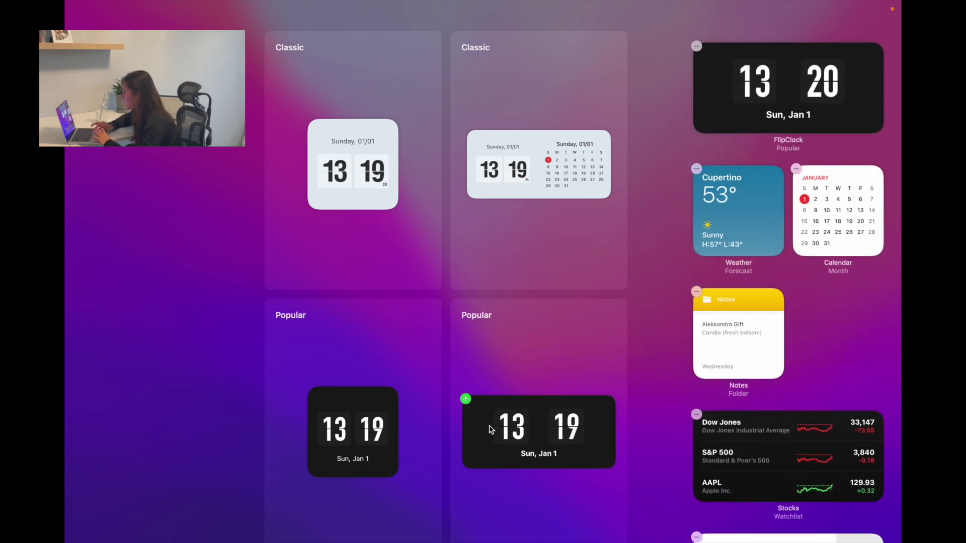
pyautogui.scroll(-1, 478, 402)
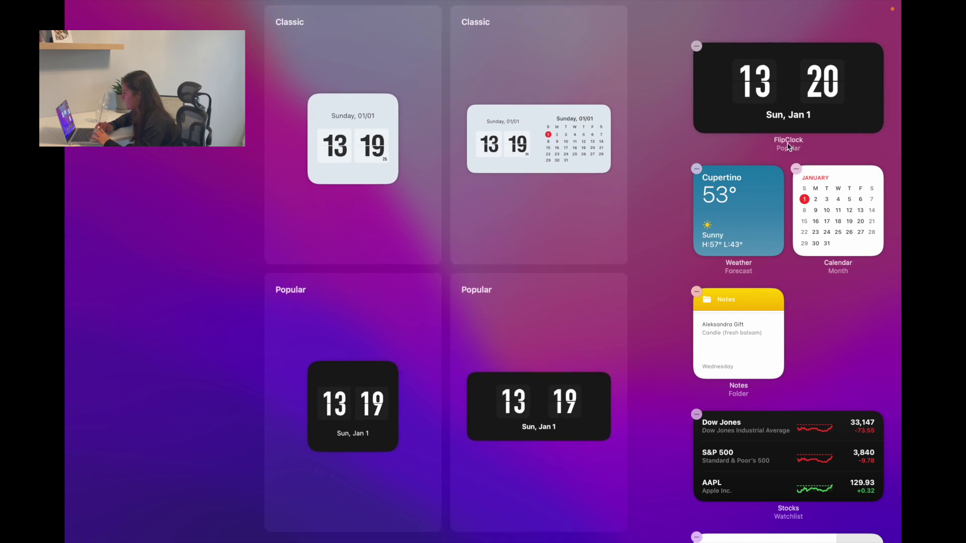
pyautogui.click(741, 105)
pyautogui.click(741, 104)
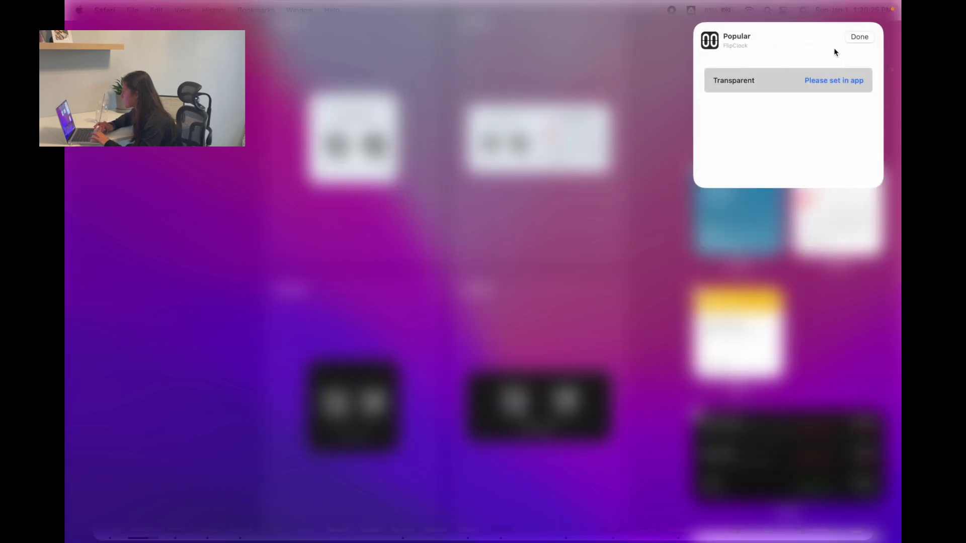
pyautogui.click(860, 37)
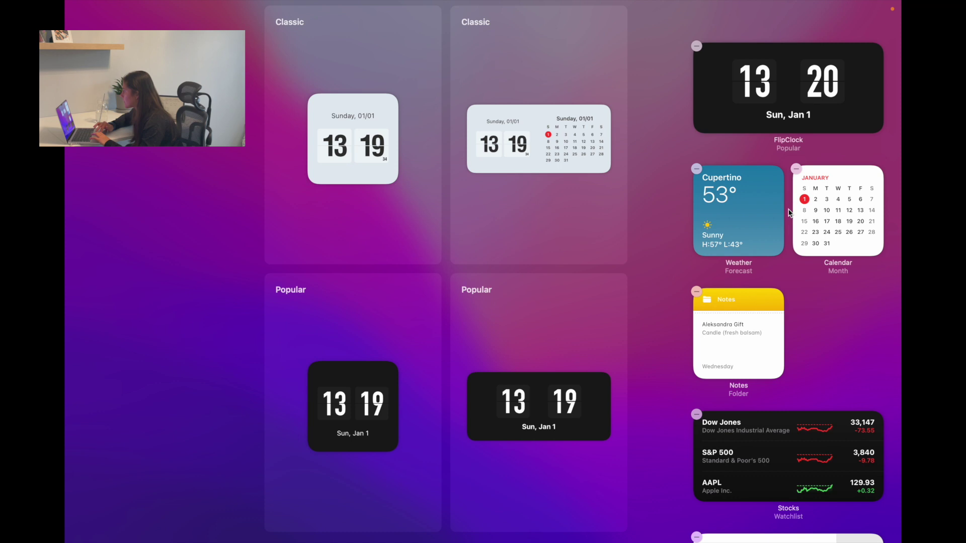
# Step: Remove the Notes widget and finish editing the widgets
pyautogui.click(695, 291)
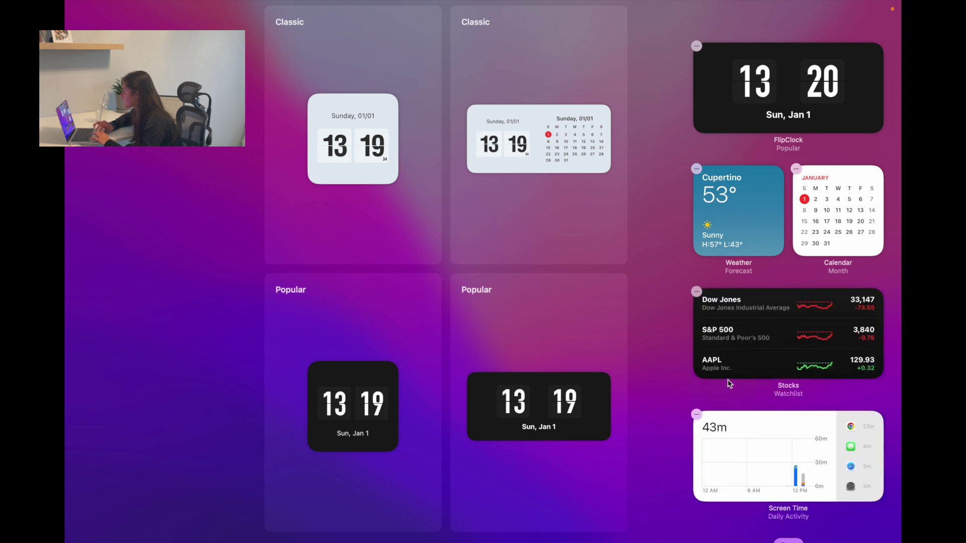
pyautogui.press('Escape')
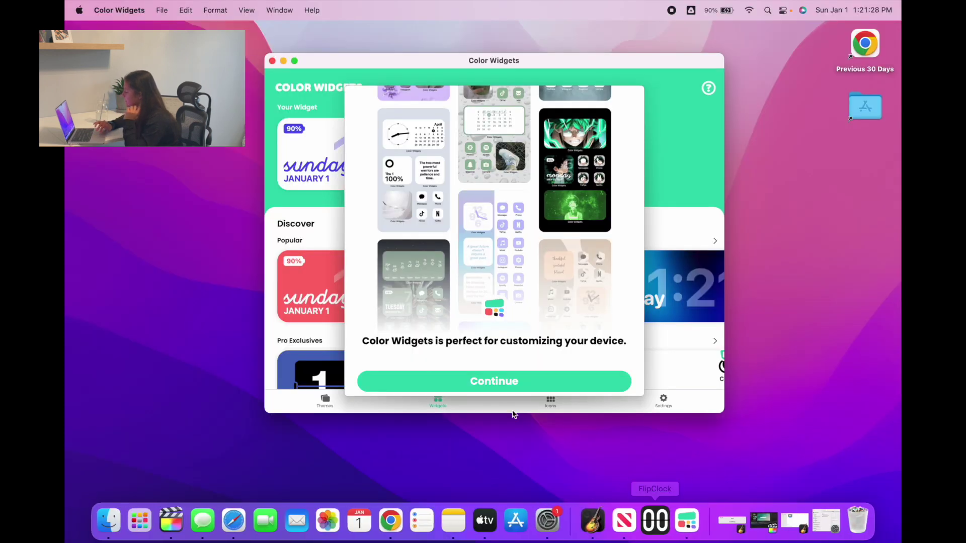
# Step: In Color Widgets, continue past the introduction and browse the offered widget designs
pyautogui.click(475, 378)
pyautogui.scroll(-10, 517, 225)
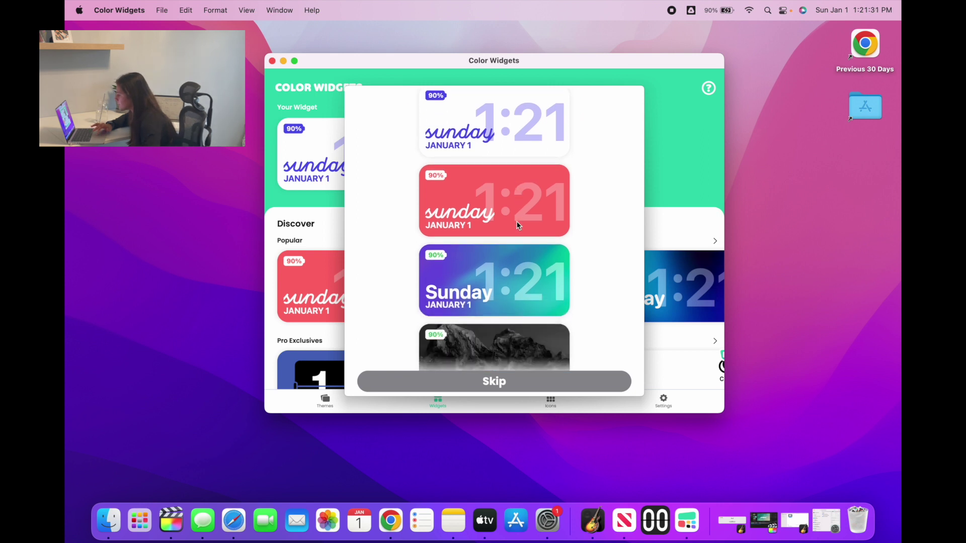